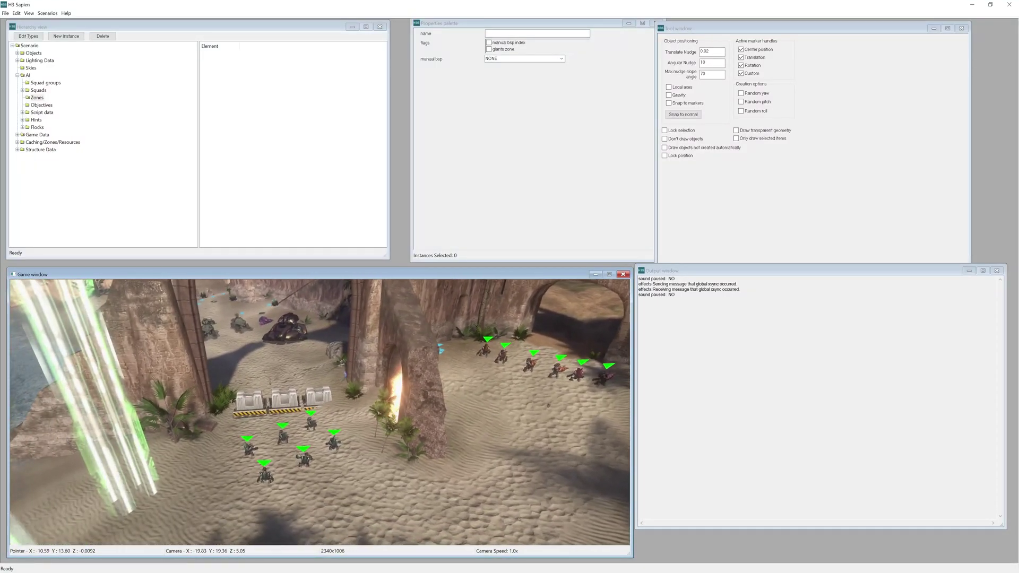
middle_click_drag(320, 412, 389, 412)
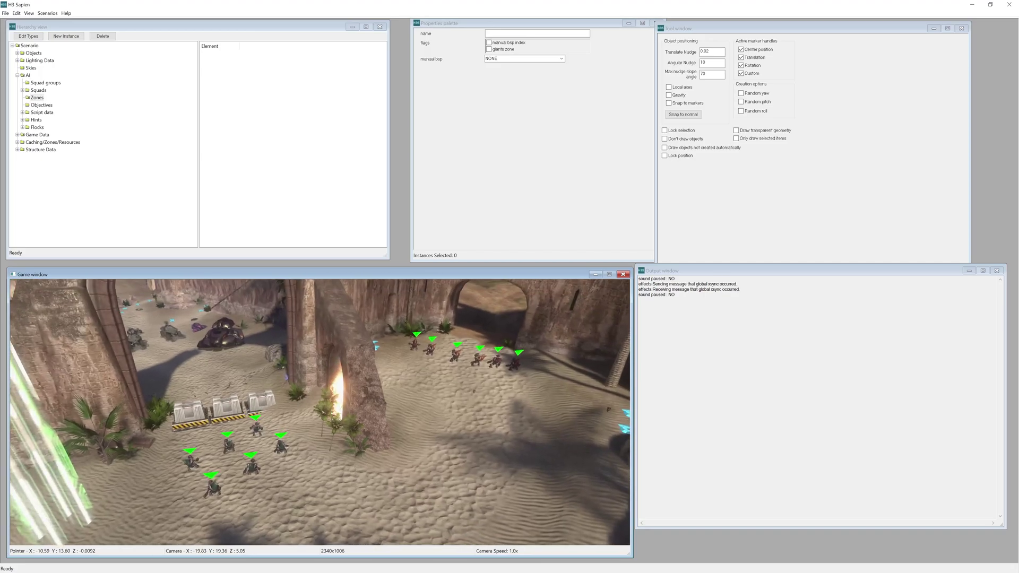
middle_click_drag(320, 412, 315, 410)
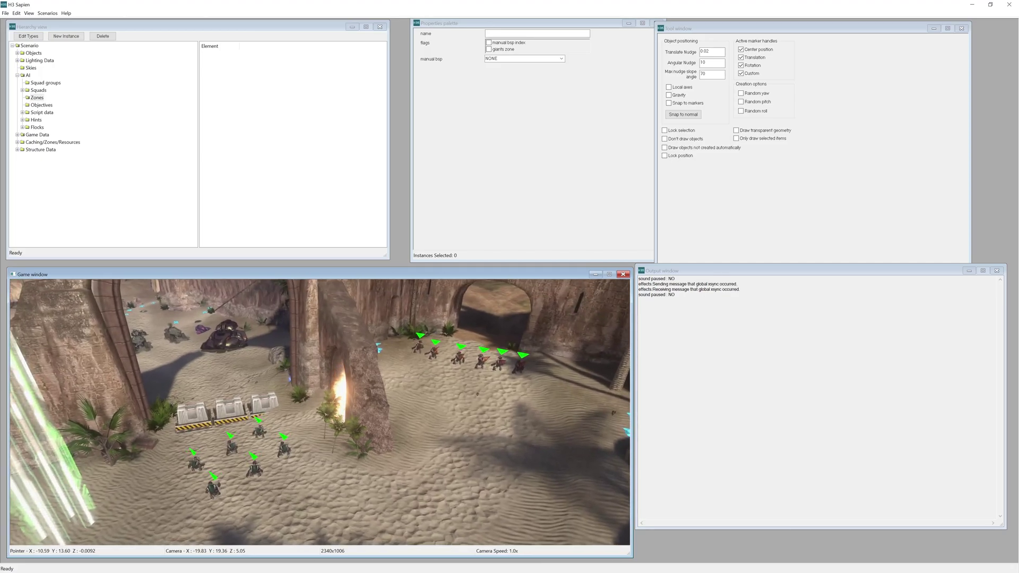
middle_click_drag(320, 412, 196, 180)
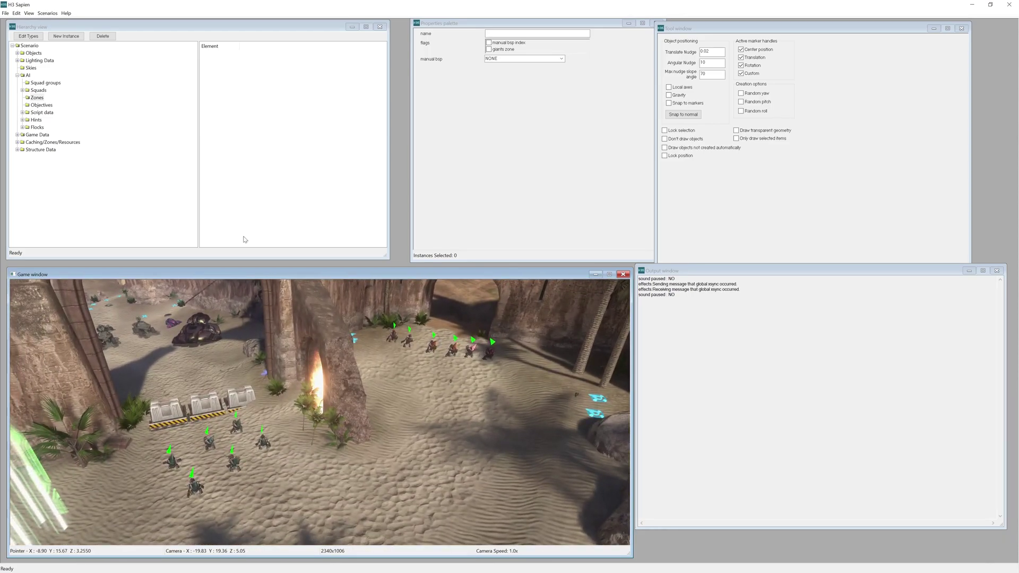
Collapse the AI and Scenario branches of the hierarchy and generate all pathfinding data for the scenario.
left_click(17, 75)
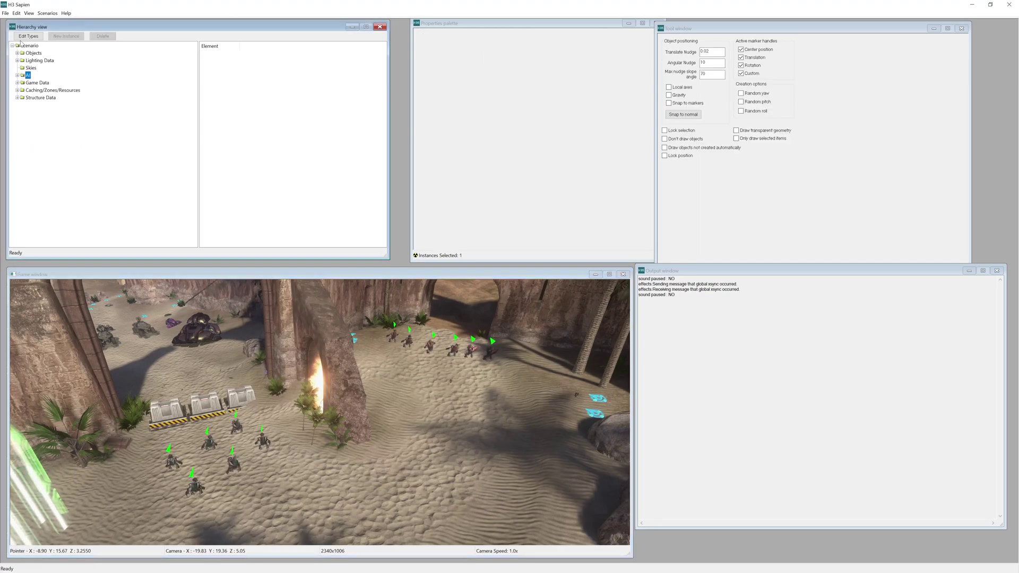
left_click(12, 46)
left_click(41, 13)
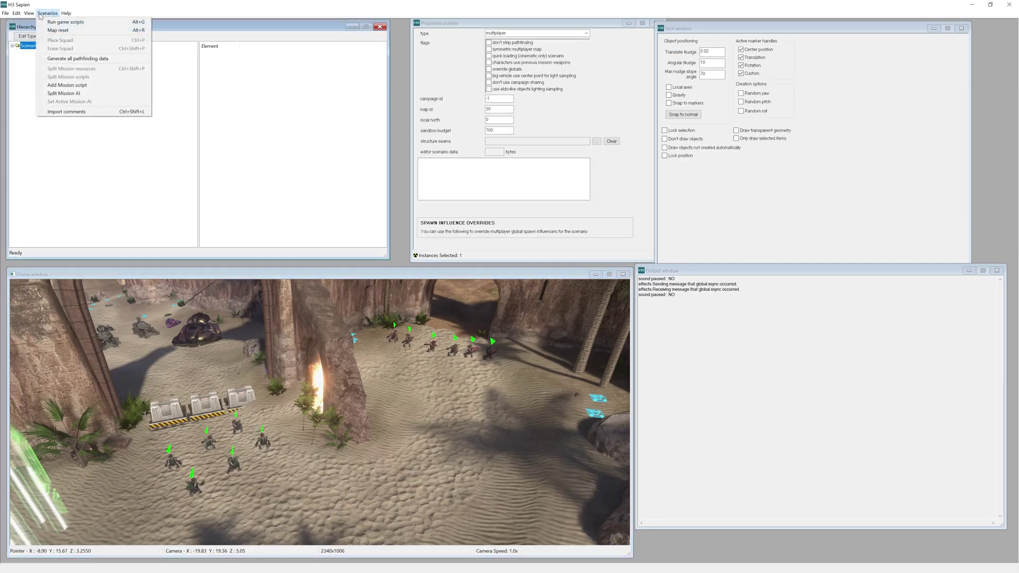
left_click(75, 59)
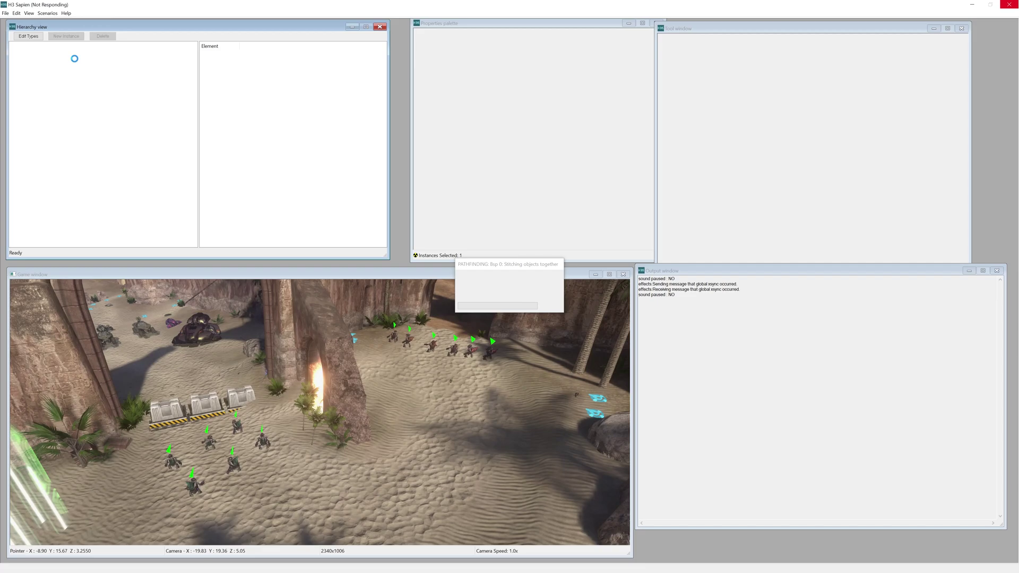
Save the scenario with its generated pathfinding data and close Sapien.
middle_click_drag(319, 412, 354, 390)
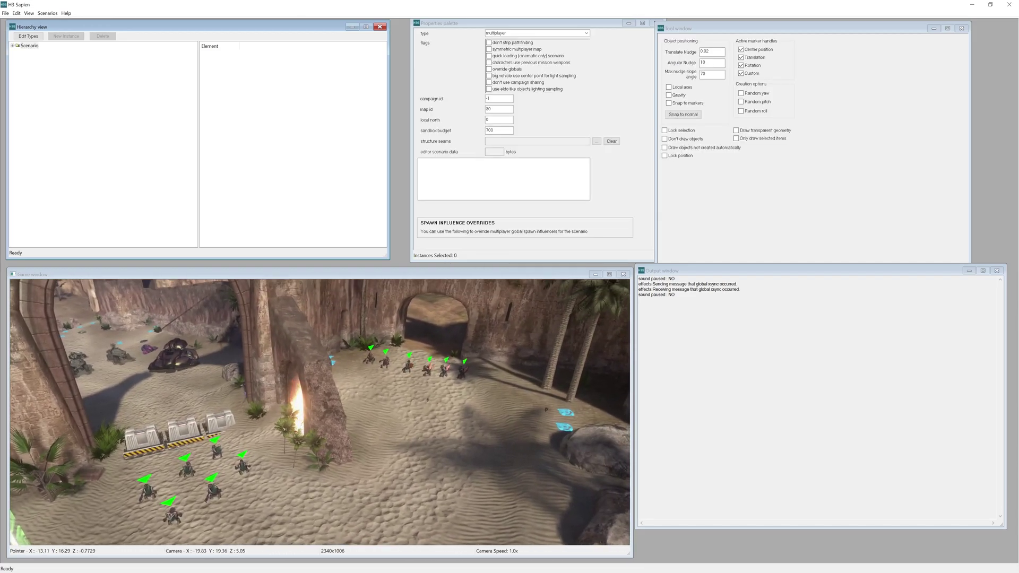
left_click(5, 13)
left_click(14, 33)
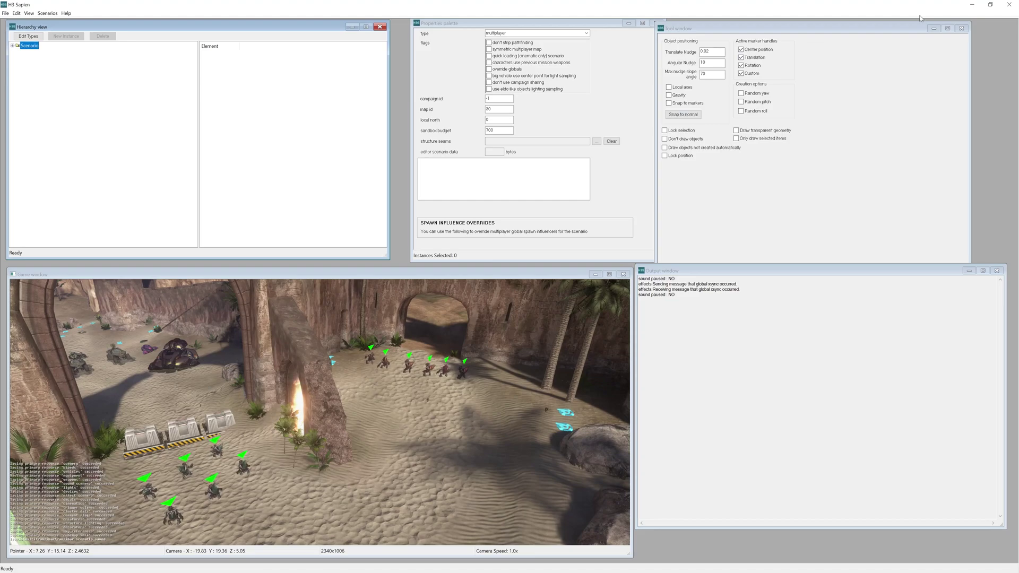
left_click(1008, 5)
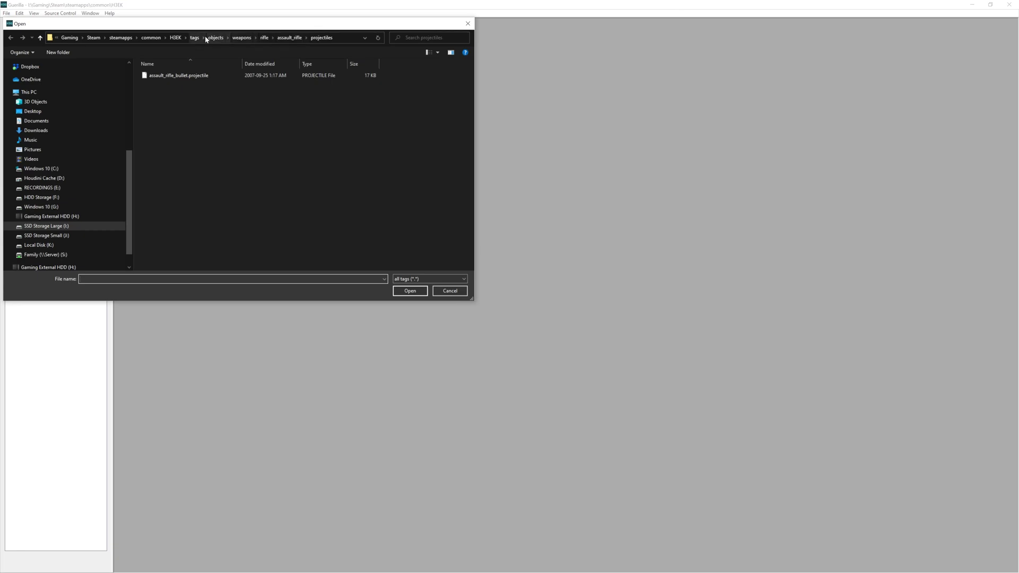
In Guerilla, open the zanzibar scenario tag from the tags\levels\multi\zanzibar folder.
left_click(195, 39)
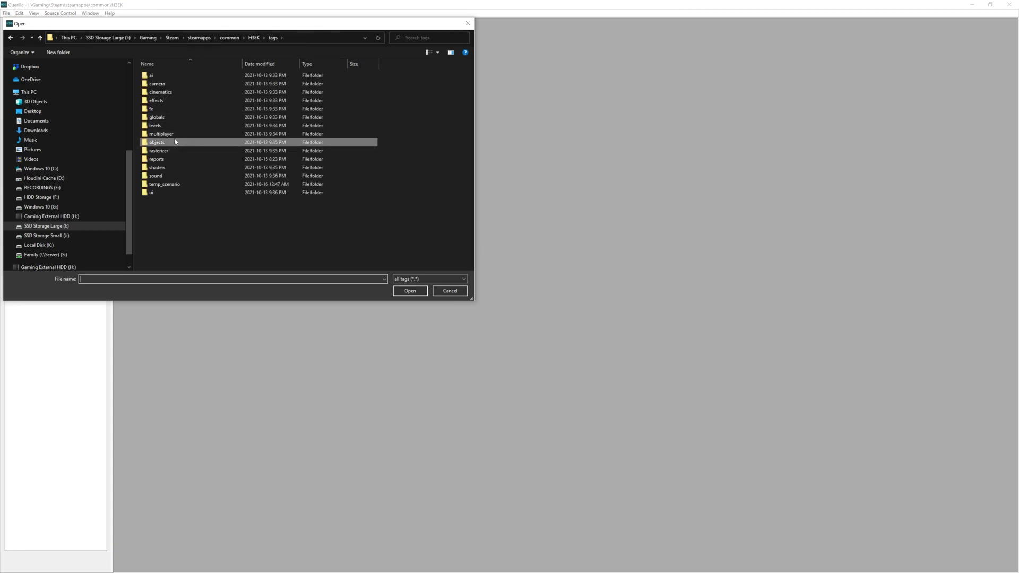
double_click(156, 126)
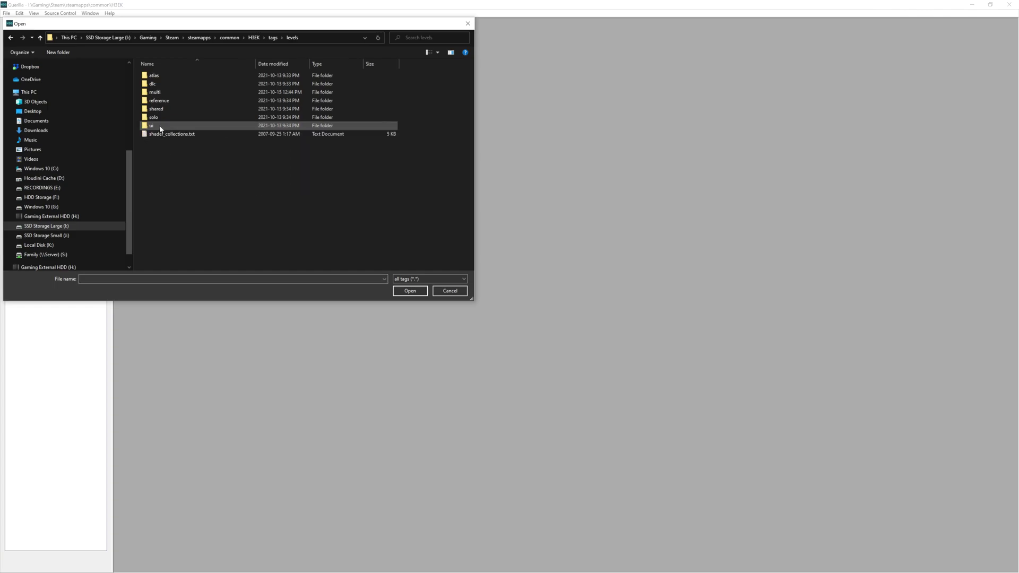
double_click(155, 93)
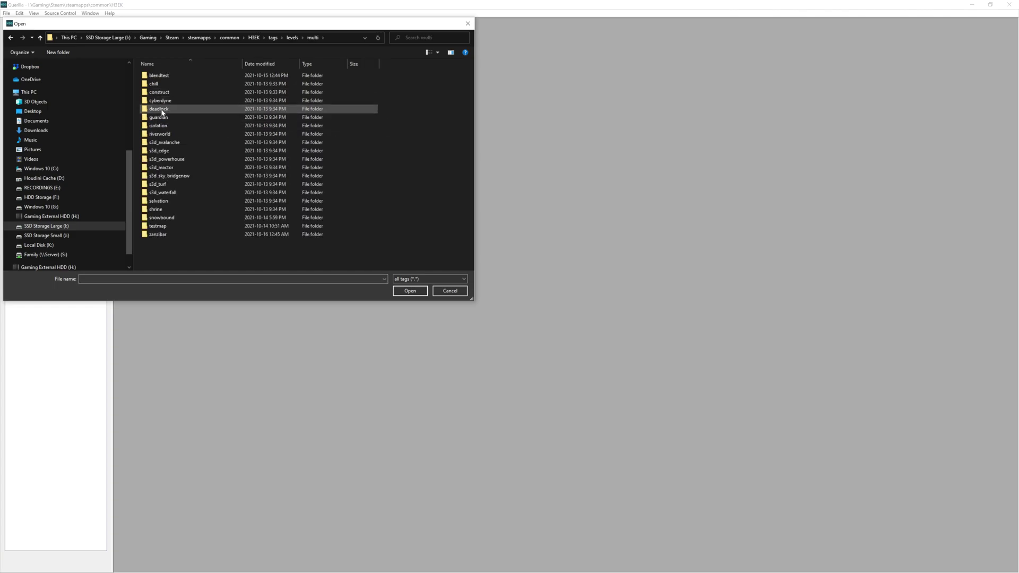
double_click(161, 236)
double_click(179, 169)
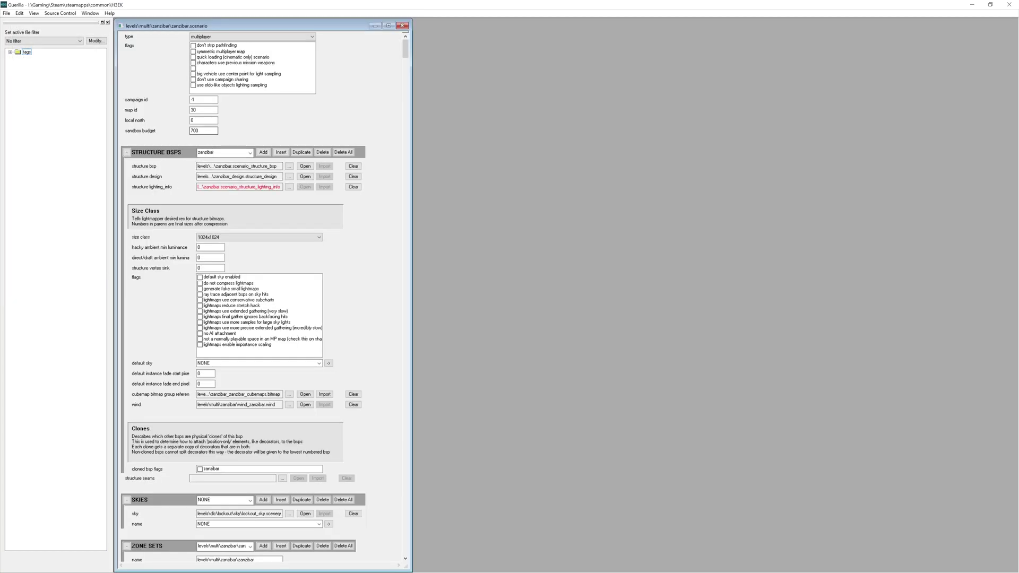
Enable the "don't strip pathfinding" flag on the scenario and save the tag before closing Guerilla.
left_click(194, 46)
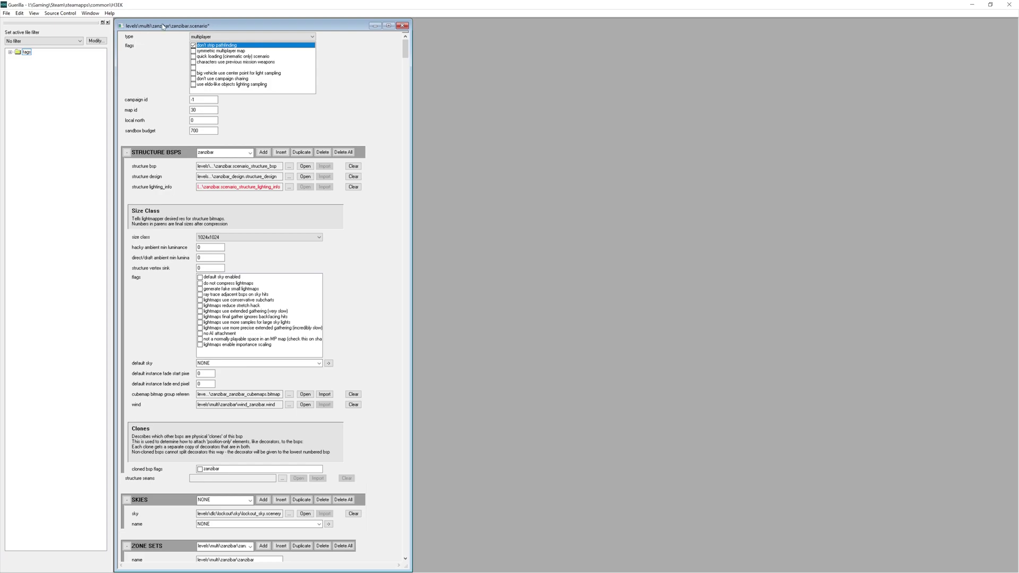
left_click(2, 14)
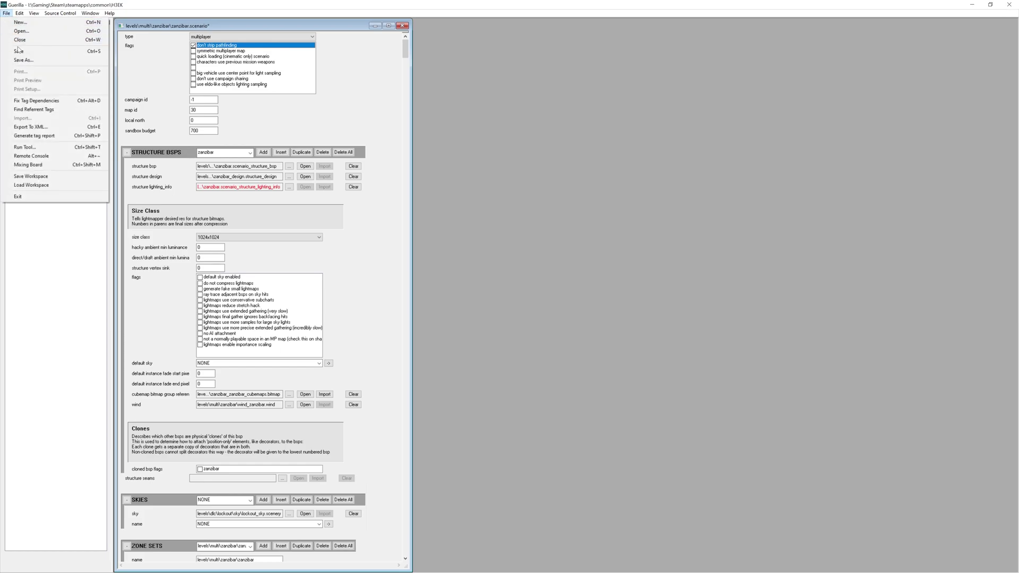
left_click(214, 26)
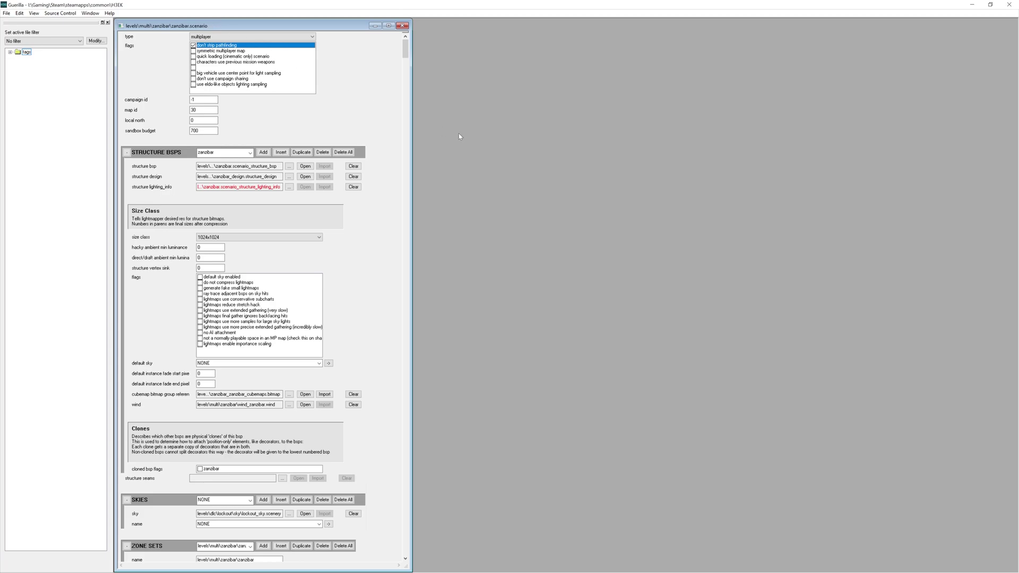
left_click(1009, 5)
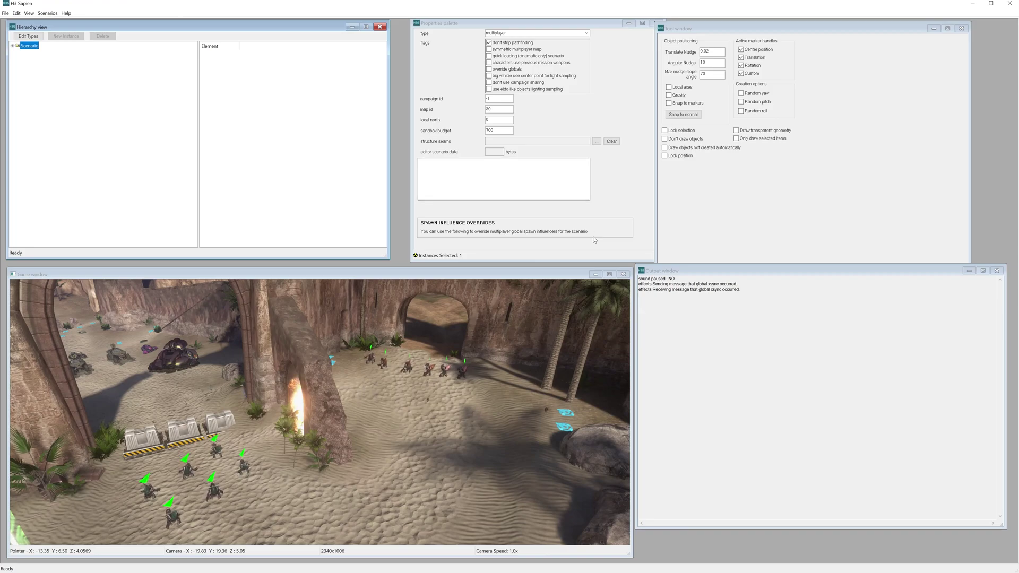
In Sapien, create a new zone instance in the Zones folder of the scenario's AI branch.
left_click(13, 46)
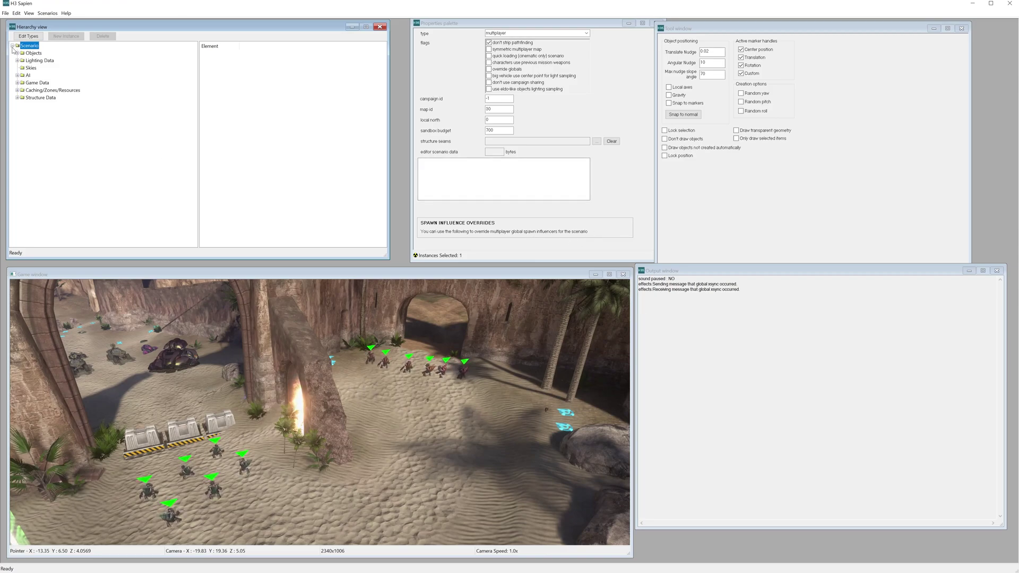
left_click(17, 76)
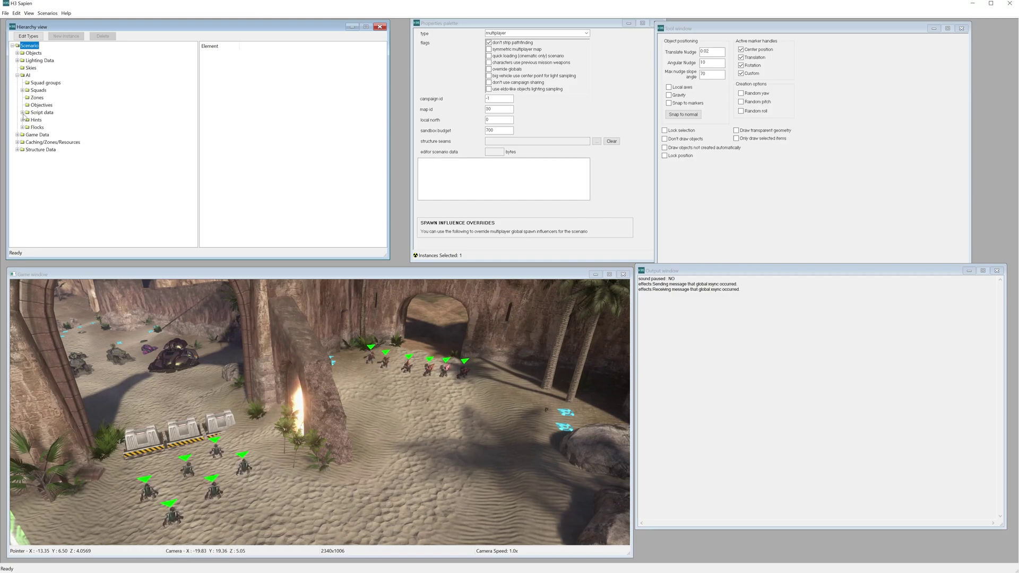
left_click(31, 98)
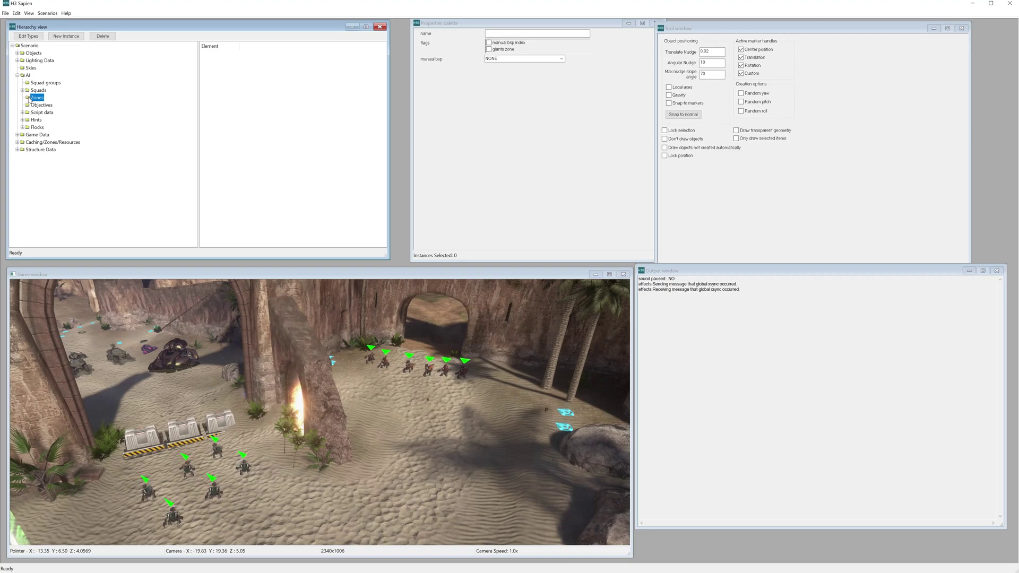
left_click(64, 37)
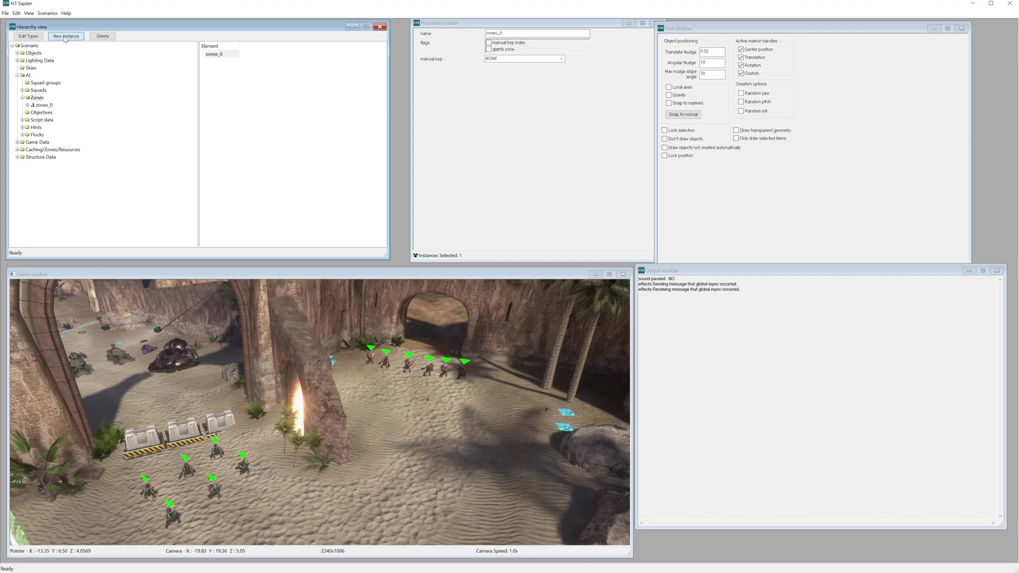
Place 19 firing positions for the new zone across the sand around both squads and beside the rock pillar.
left_click(44, 106)
left_click(27, 106)
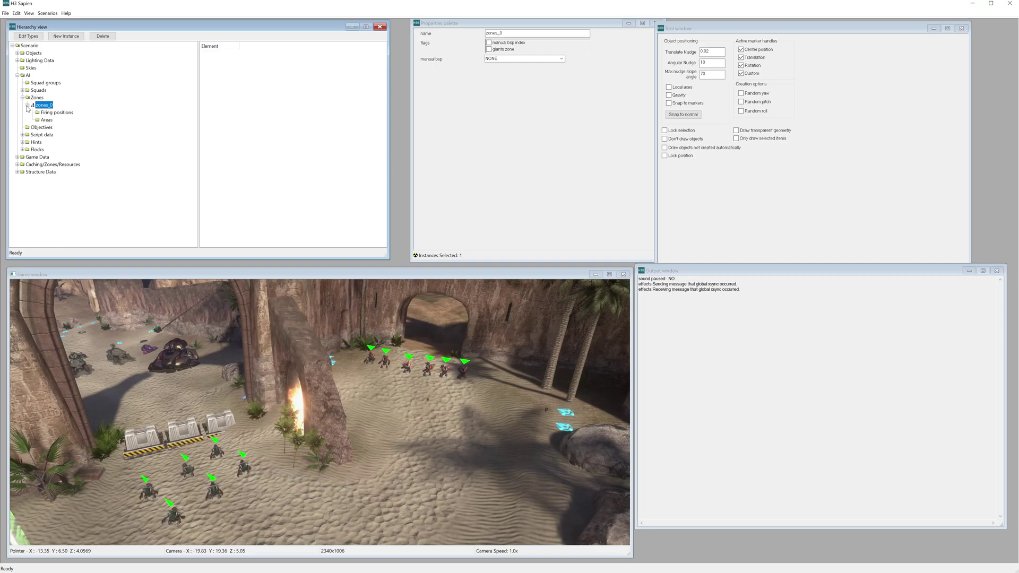
left_click(42, 115)
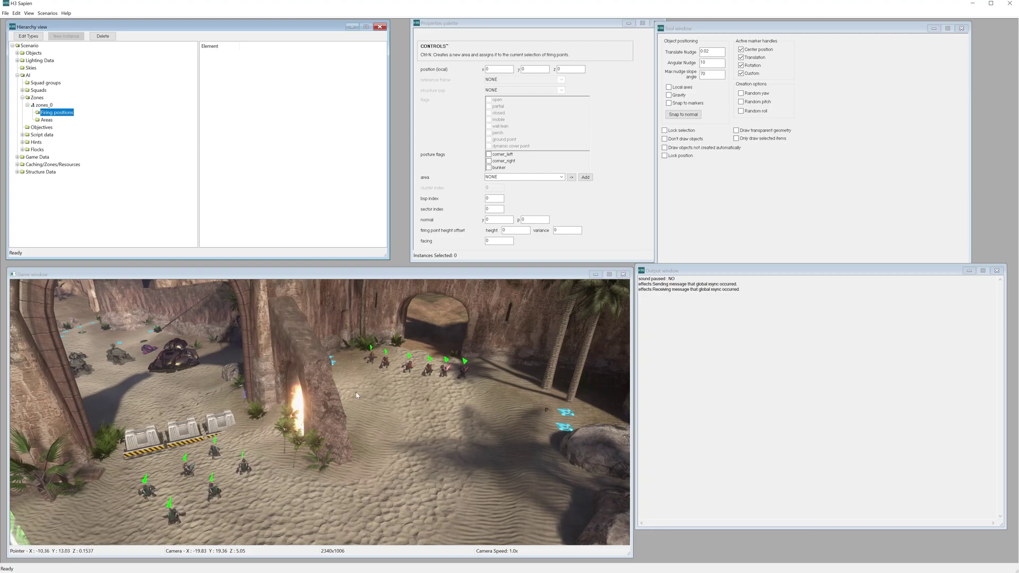
middle_click_drag(346, 382, 343, 381)
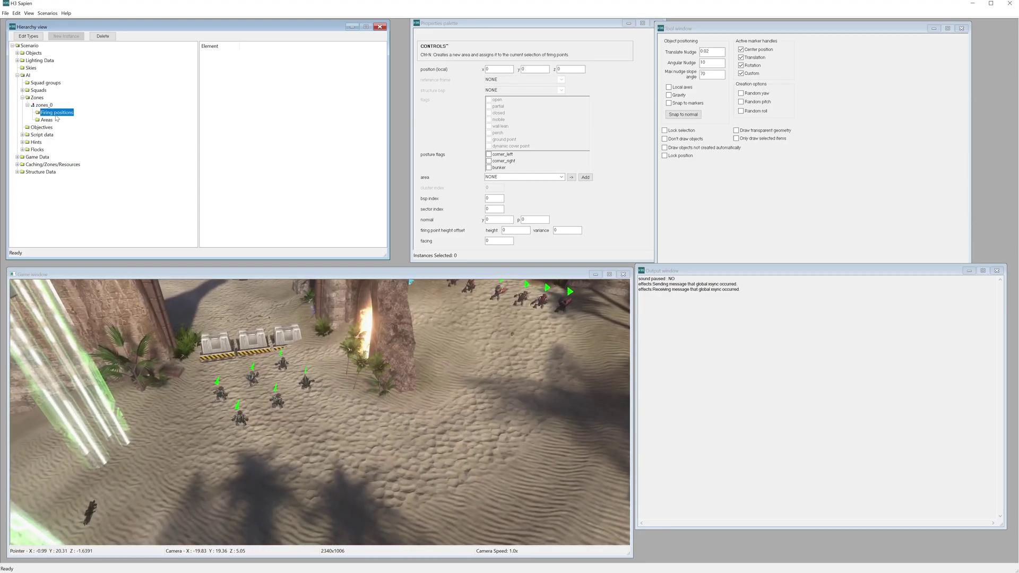
right_click(312, 365)
right_click(193, 398)
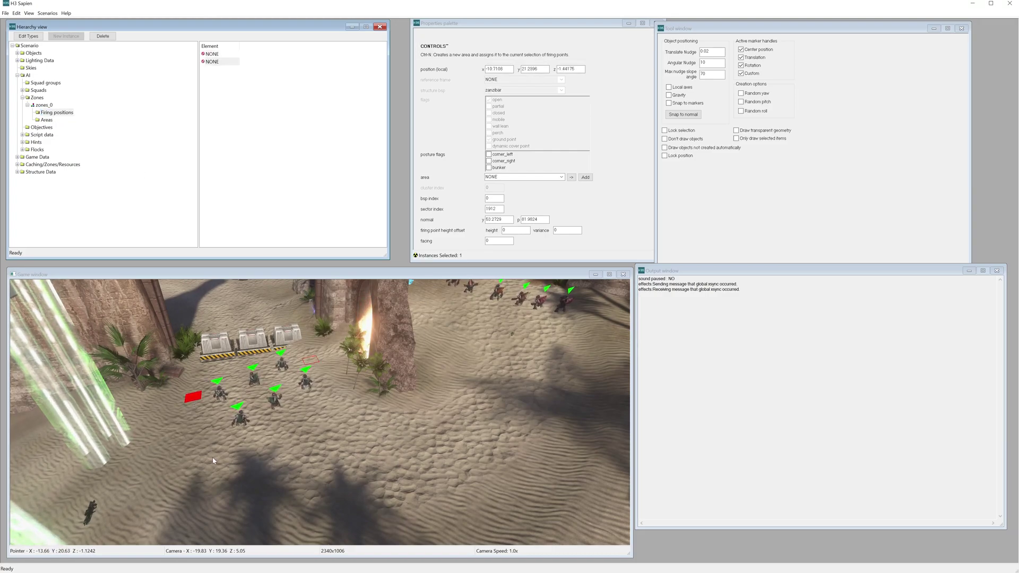
right_click(246, 482)
right_click(350, 396)
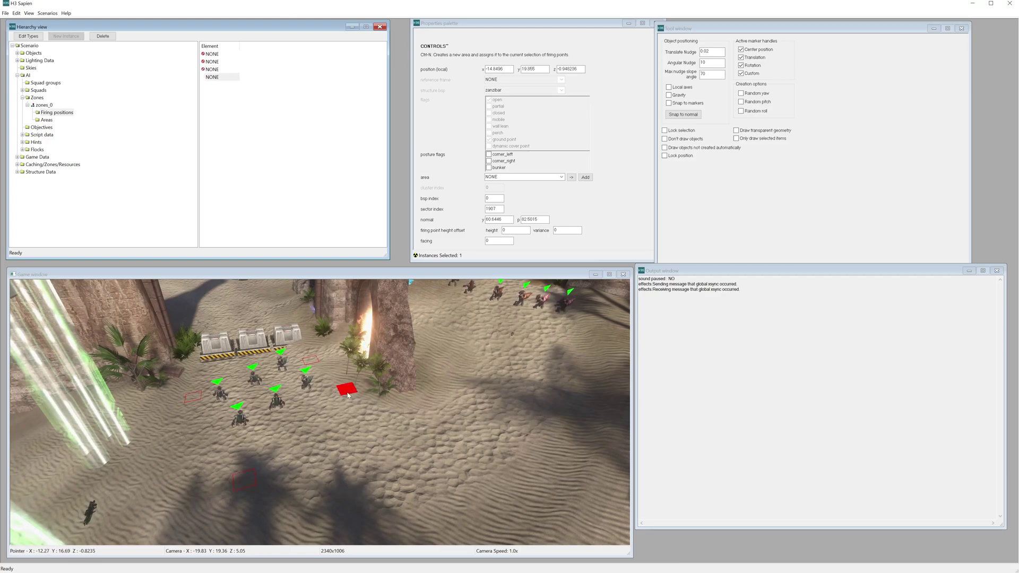
right_click(420, 398)
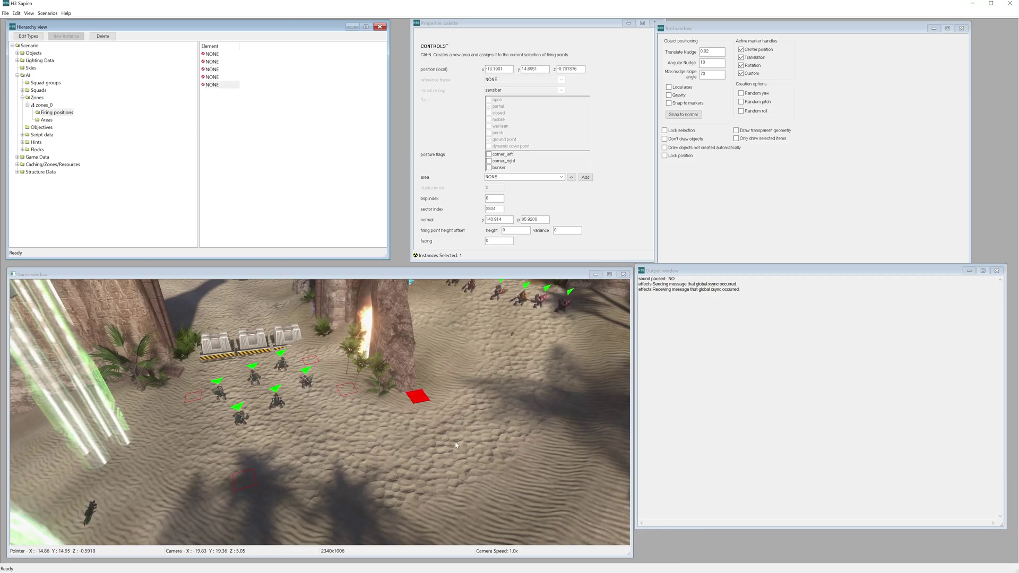
right_click(495, 492)
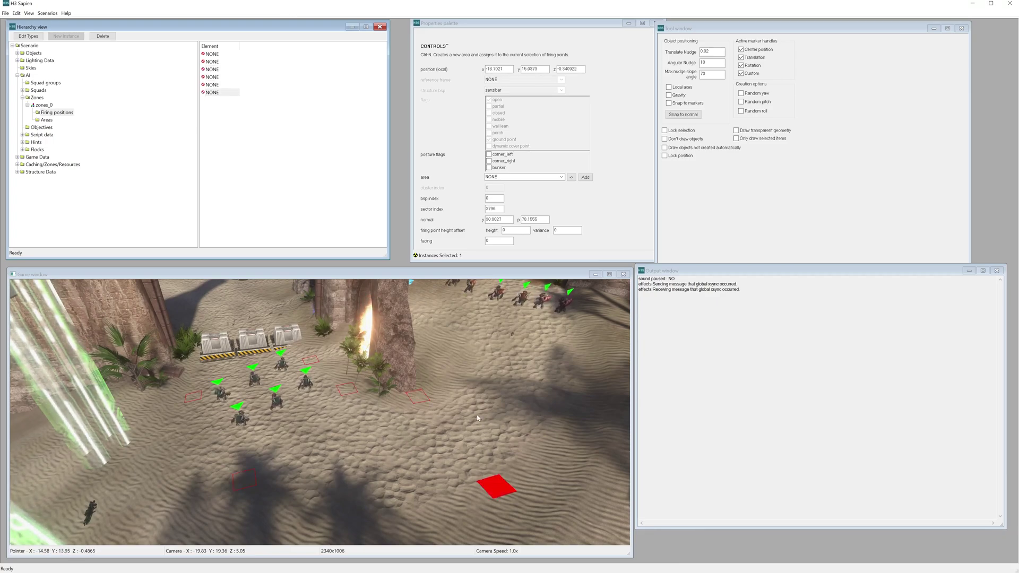
right_click(428, 336)
right_click(557, 341)
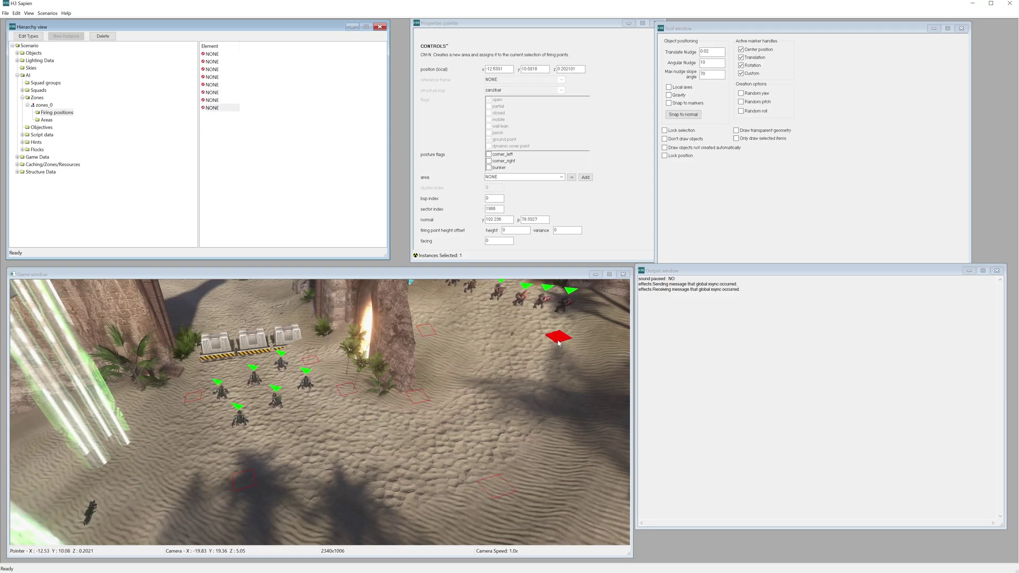
right_click(431, 358)
right_click(549, 389)
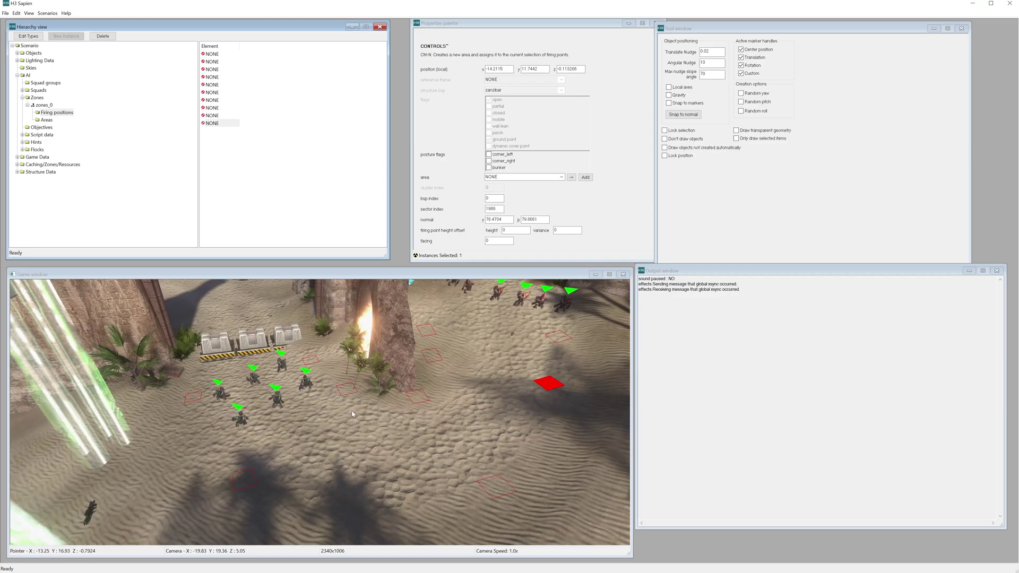
right_click(370, 407)
right_click(356, 516)
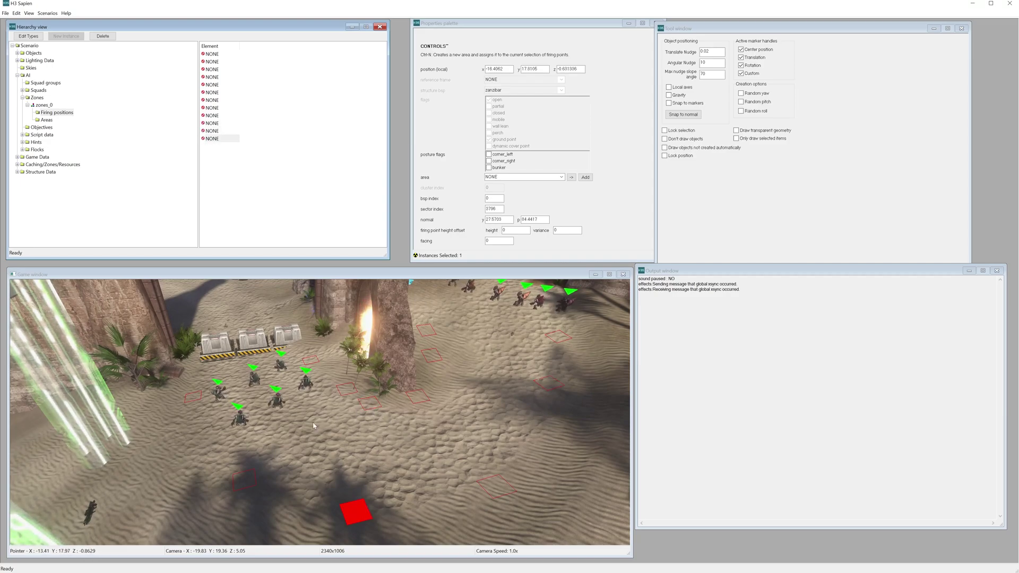
right_click(315, 374)
right_click(203, 443)
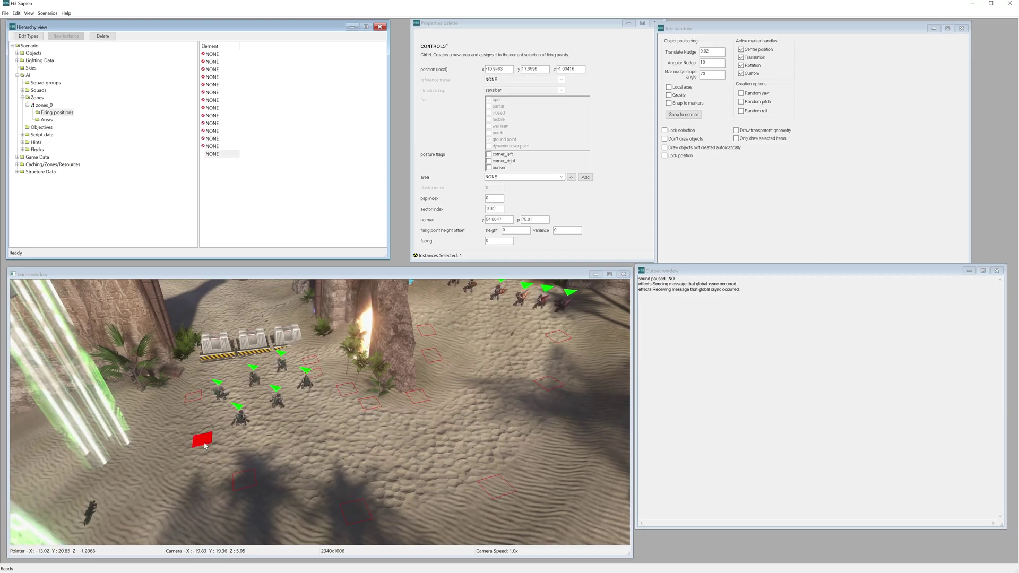
right_click(259, 394)
right_click(324, 428)
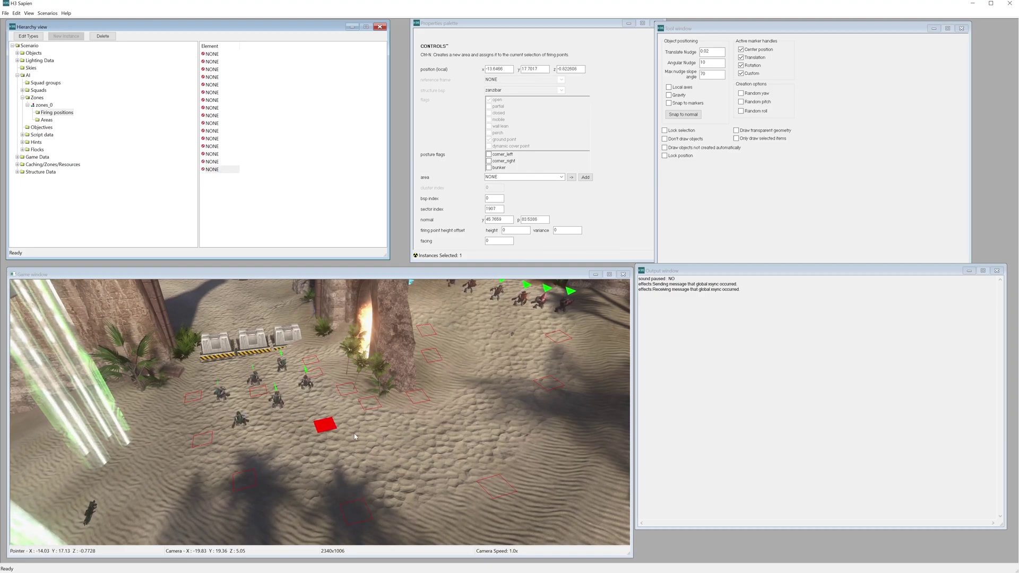
right_click(413, 437)
right_click(481, 390)
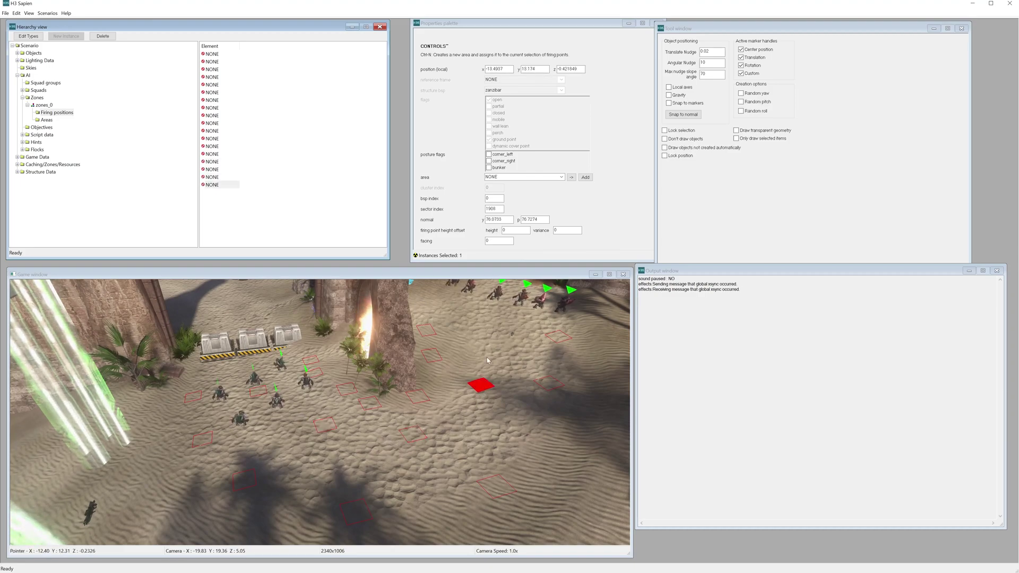
right_click(493, 323)
right_click(368, 406)
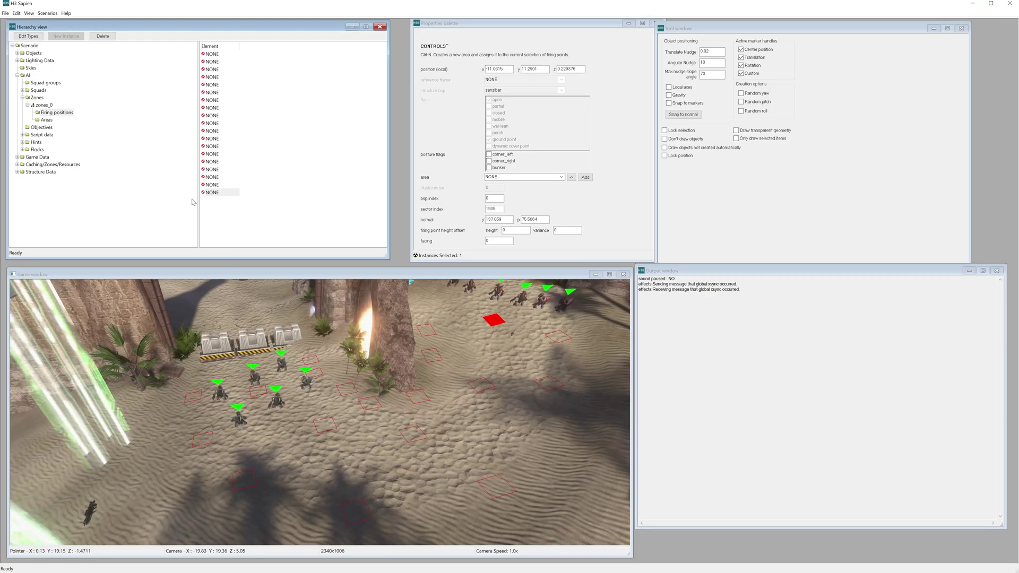
Create a new area and assign all 19 of the zone's firing positions to it.
left_click(210, 194)
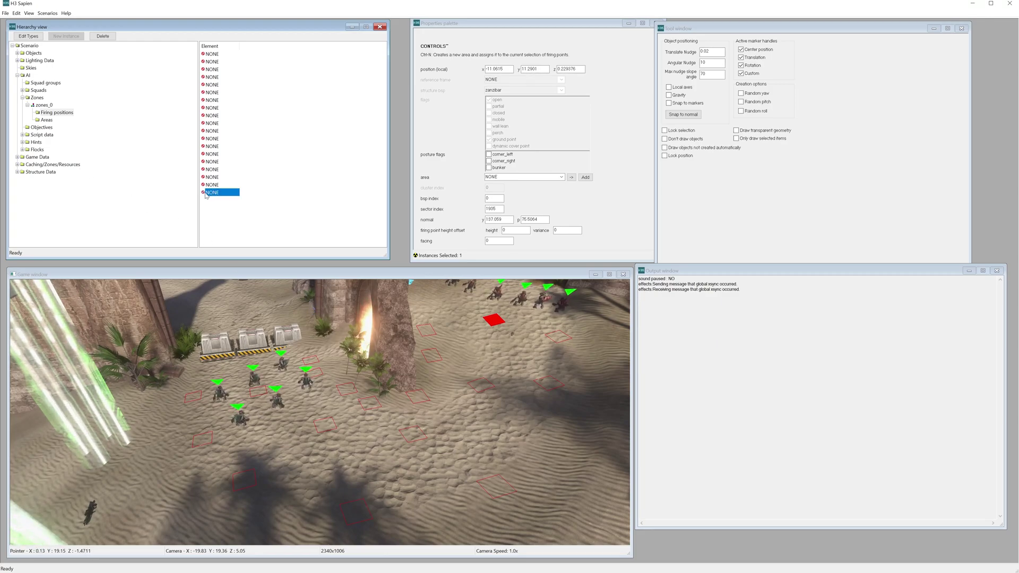
left_click(212, 54, "shift")
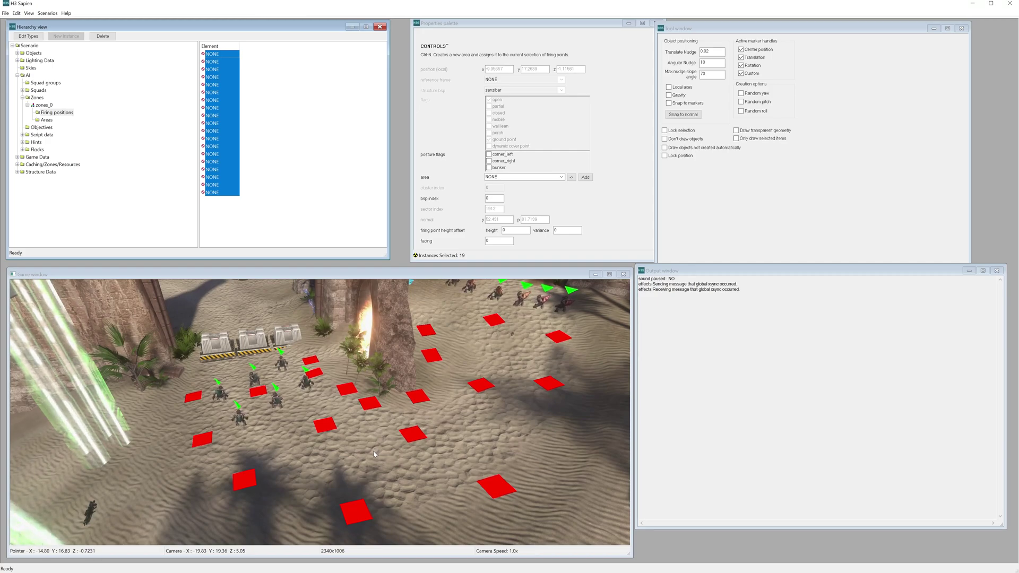
key("ctrl+n")
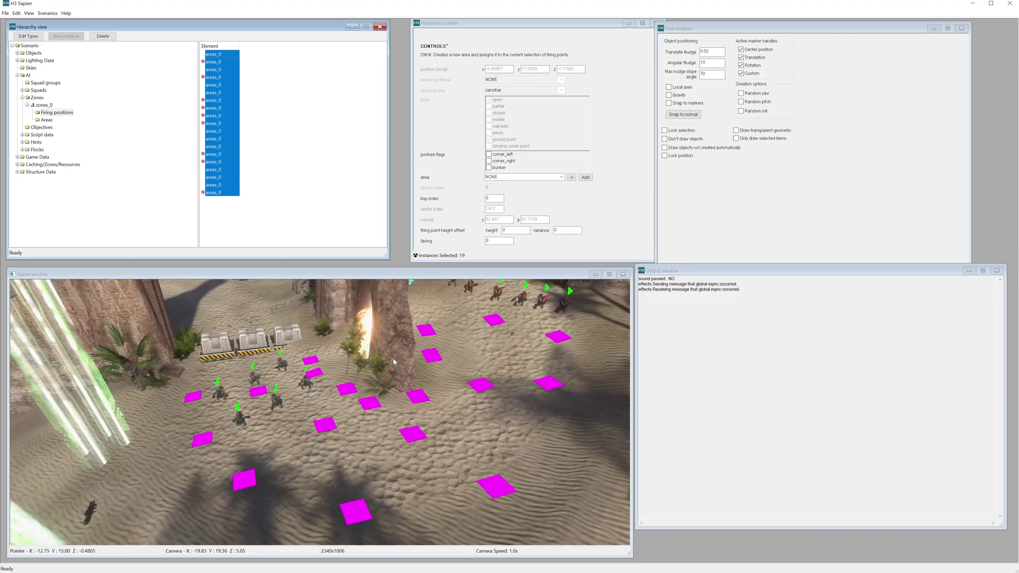
left_click(221, 203)
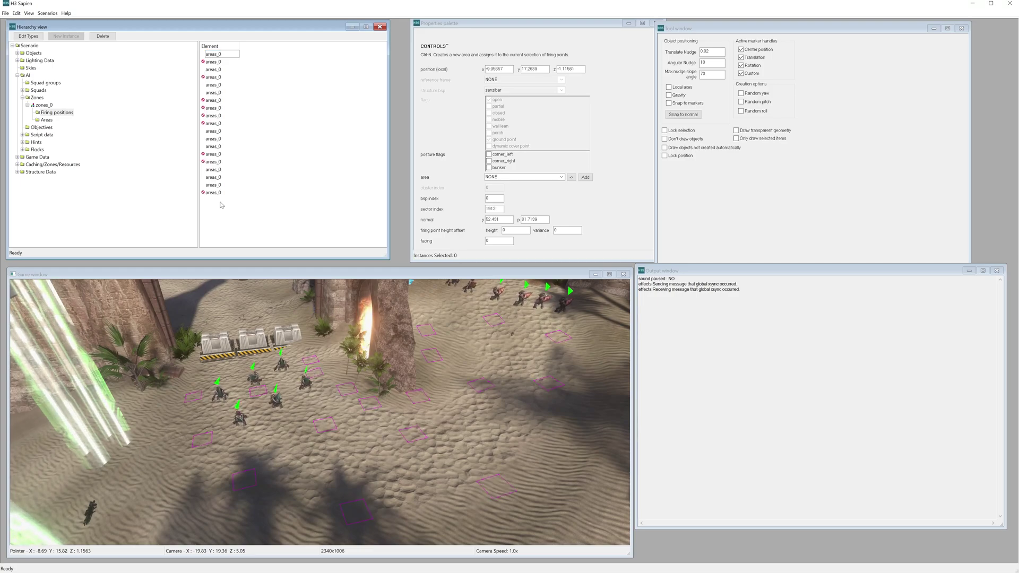
Set the initial zone of squads_1 to zones_0.
left_click(24, 94)
left_click(23, 91)
left_click(43, 98)
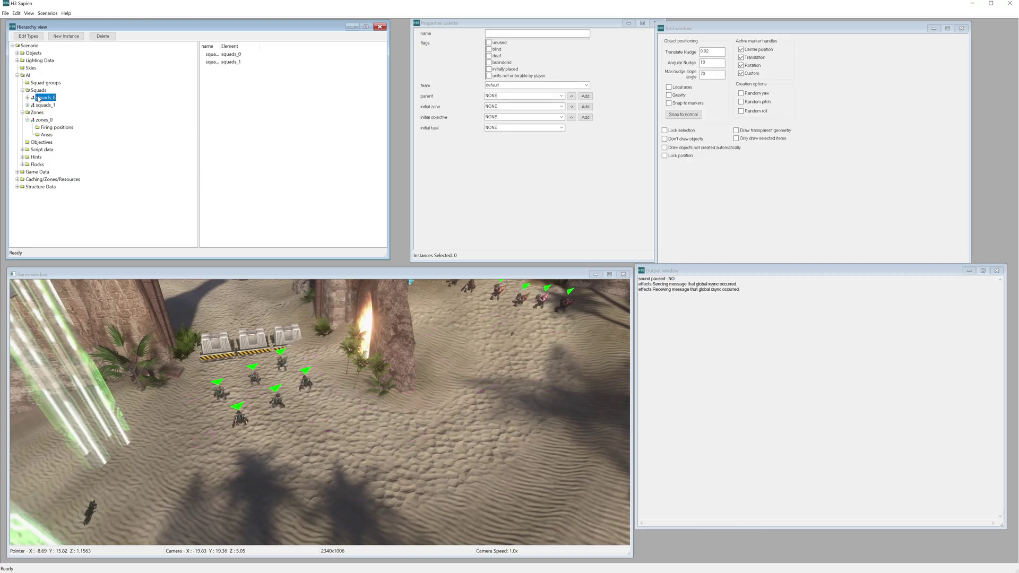
left_click(38, 104)
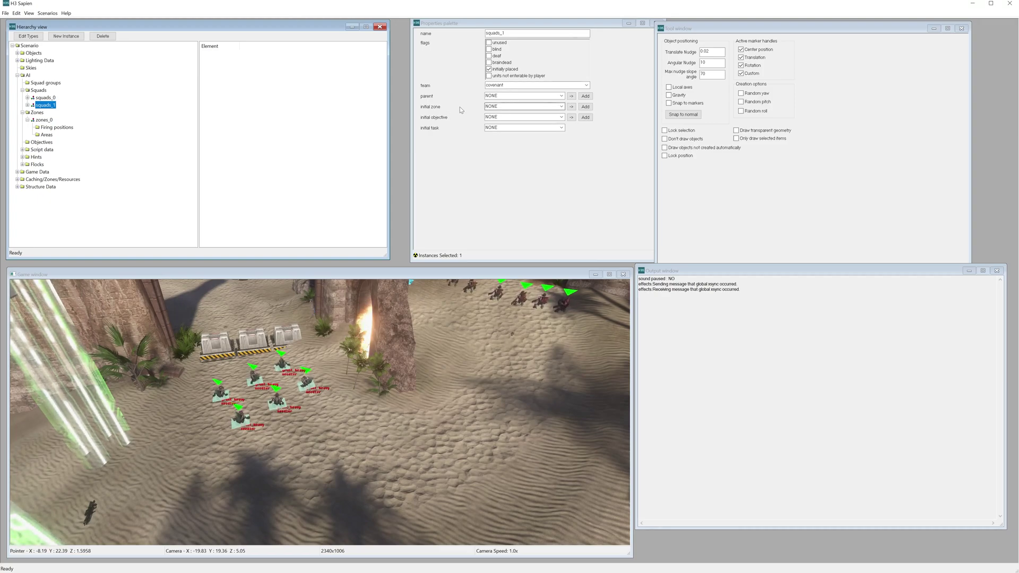
left_click(498, 106)
left_click(496, 119)
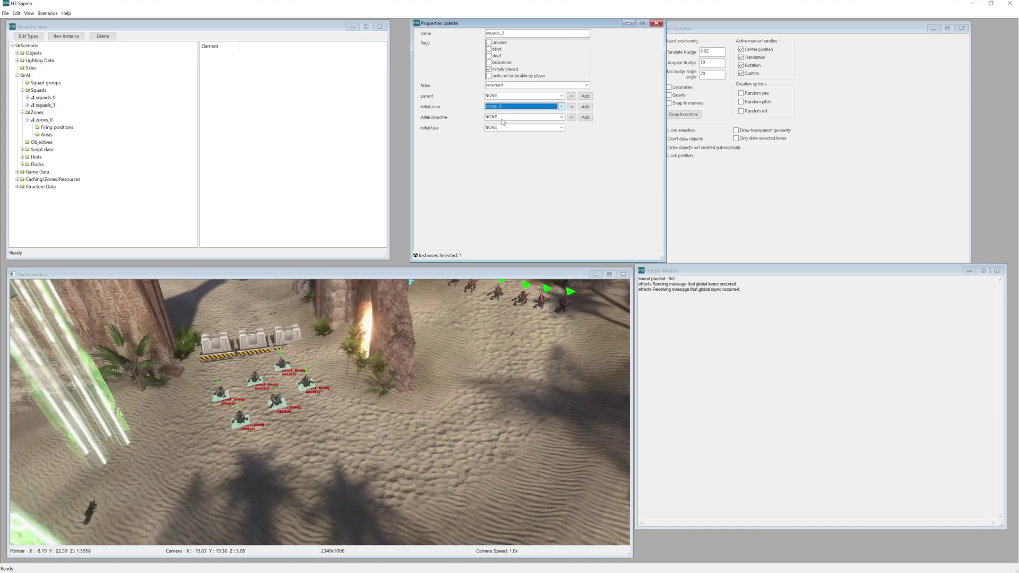
Display the firing positions of zones_0 and reset the map.
left_click(44, 119)
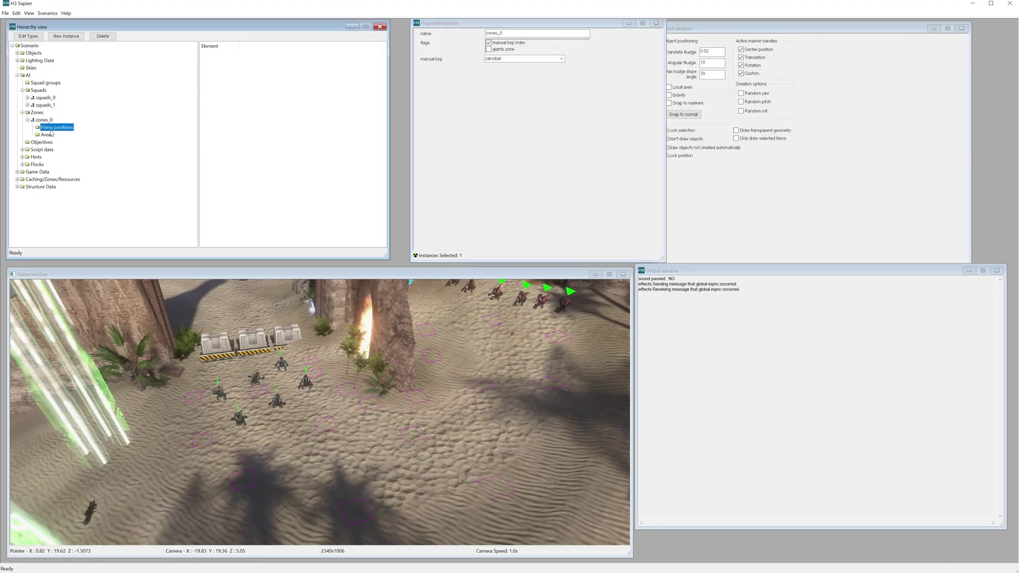
left_click(46, 14)
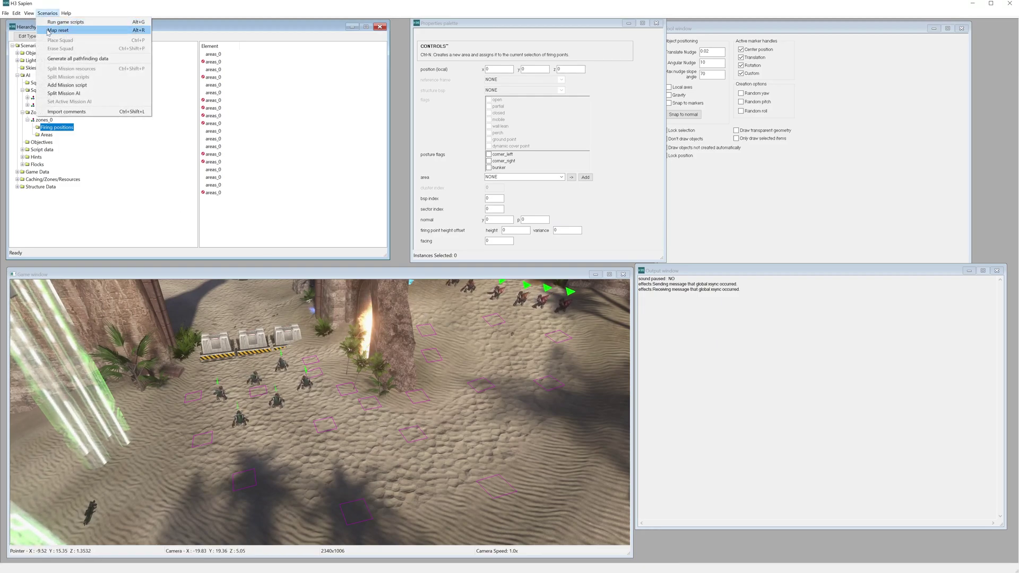
left_click(48, 30)
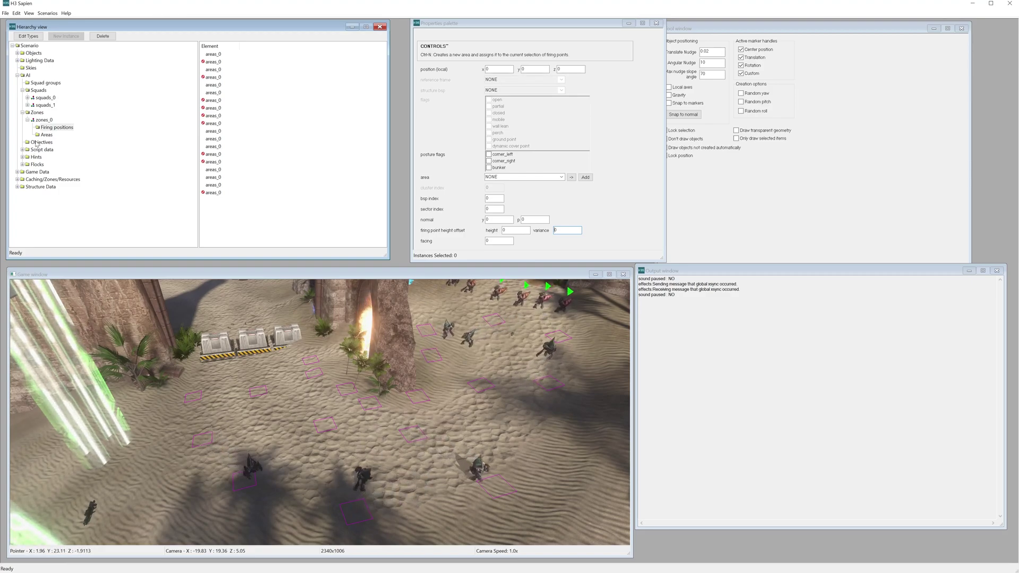
Set the initial zone of squads_0 to zones_0.
left_click(42, 98)
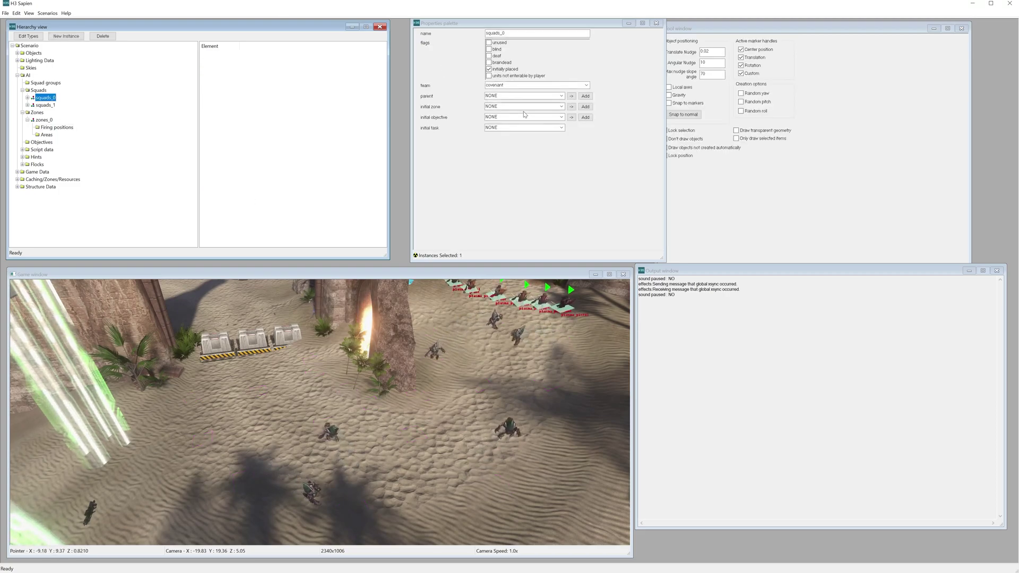
left_click(524, 106)
left_click(520, 117)
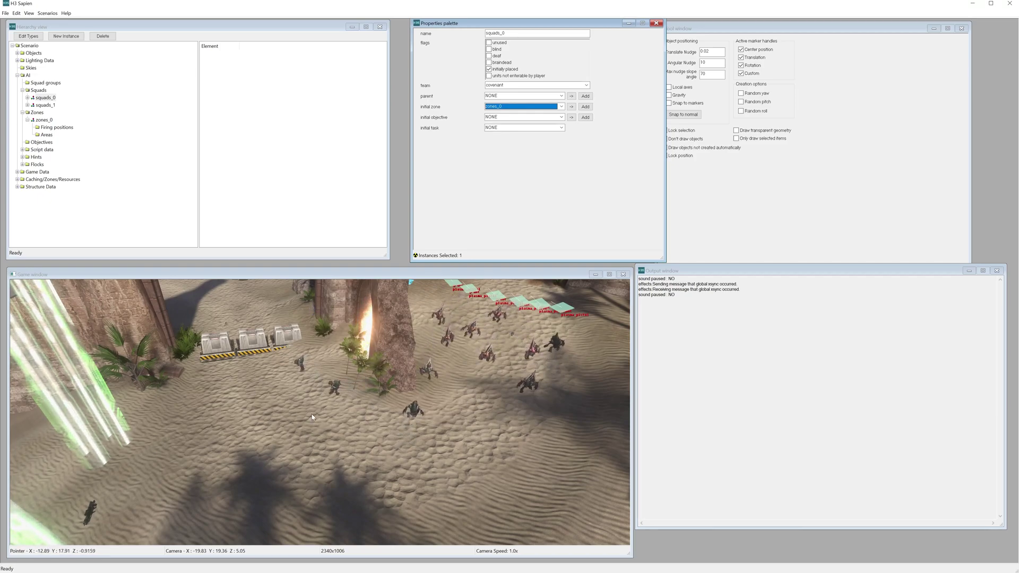
Examine how both squads move around the rock pillar, and review the areas and firing positions of zones_0.
middle_click_drag(311, 418, 439, 387)
middle_click_drag(361, 395, 206, 434)
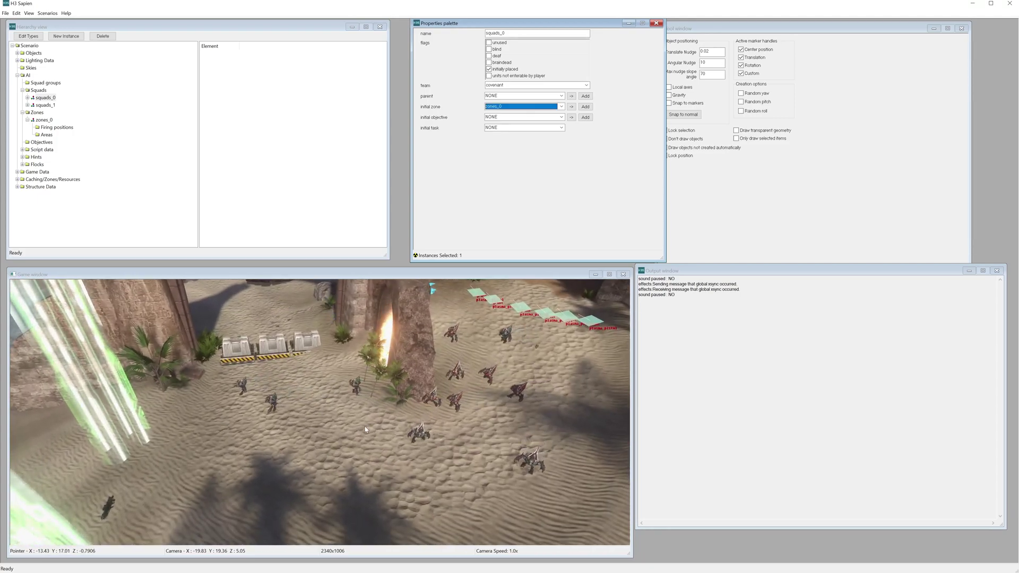
middle_click_drag(314, 415, 223, 382)
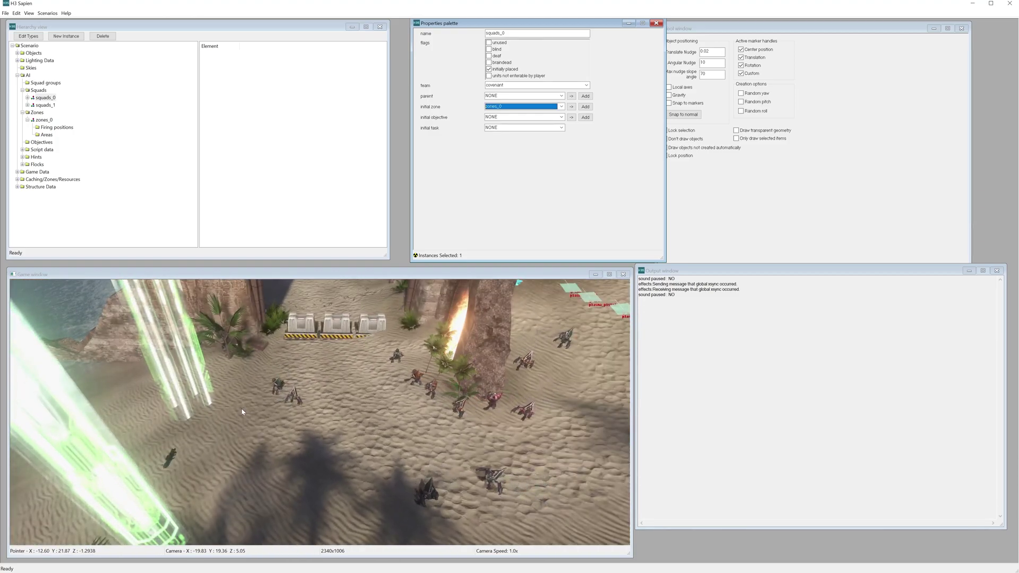
middle_click_drag(382, 382, 491, 369)
middle_click_drag(407, 434, 374, 422)
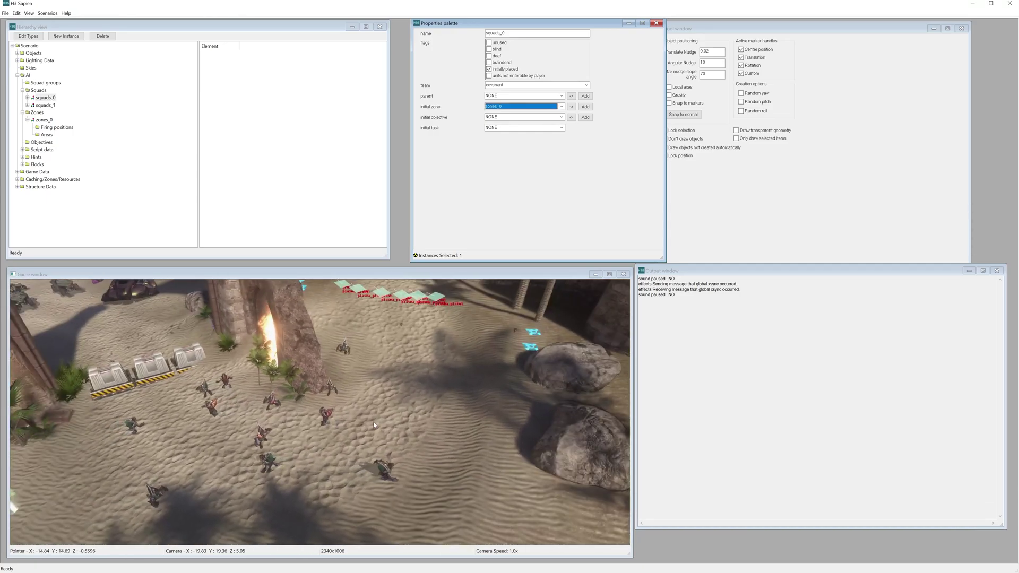
left_click(46, 135)
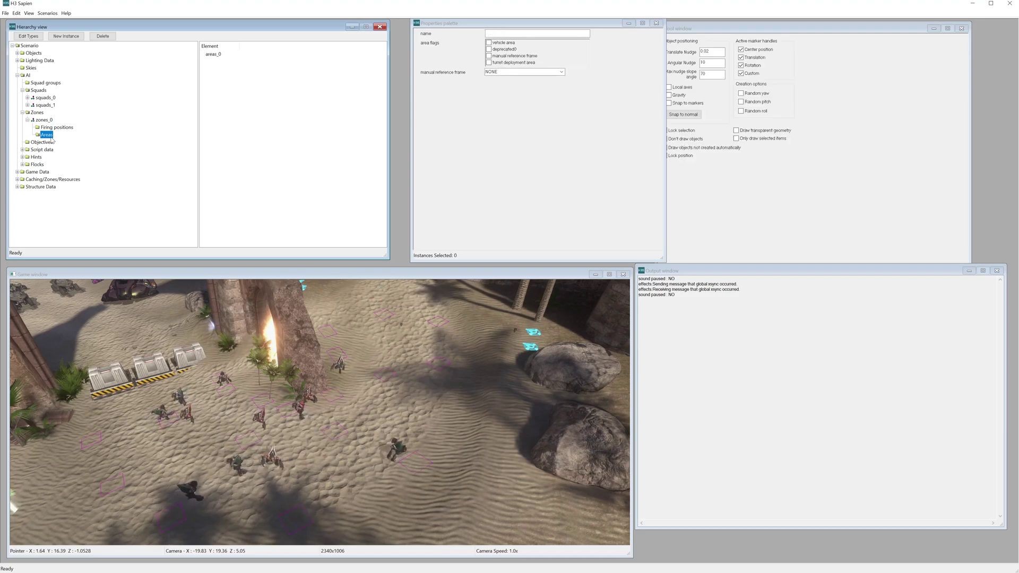
left_click(41, 122)
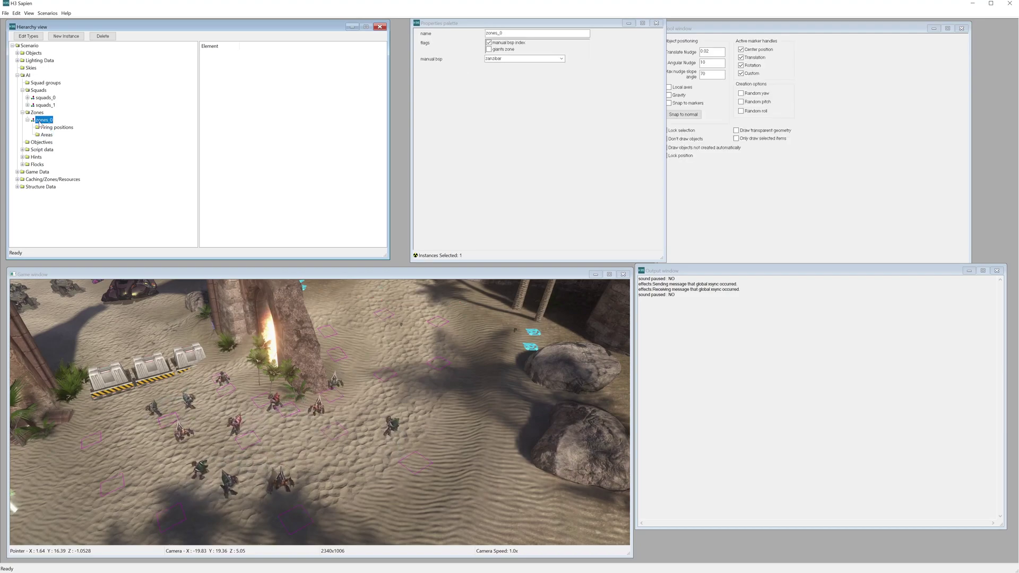
left_click(43, 136)
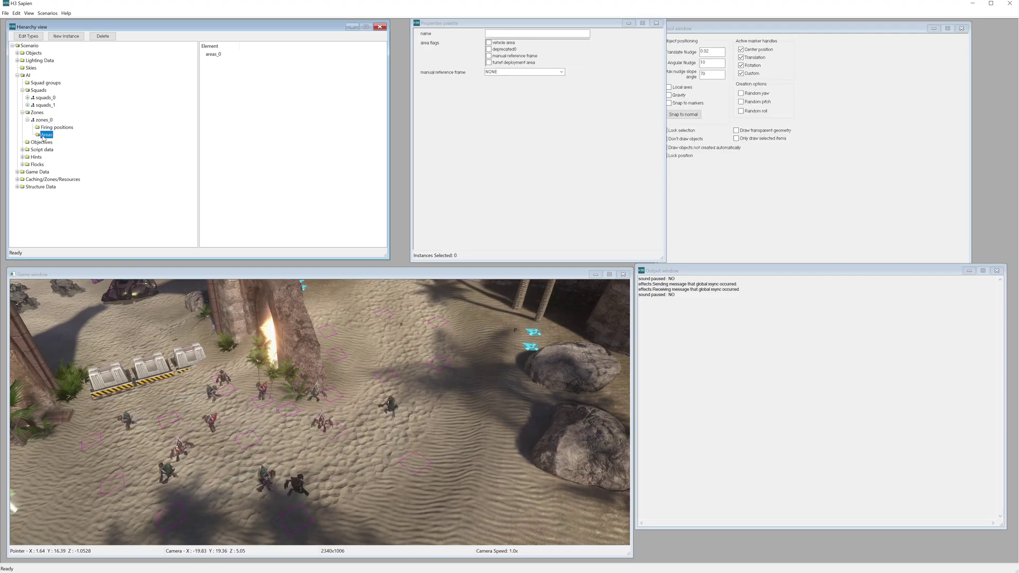
left_click(43, 129)
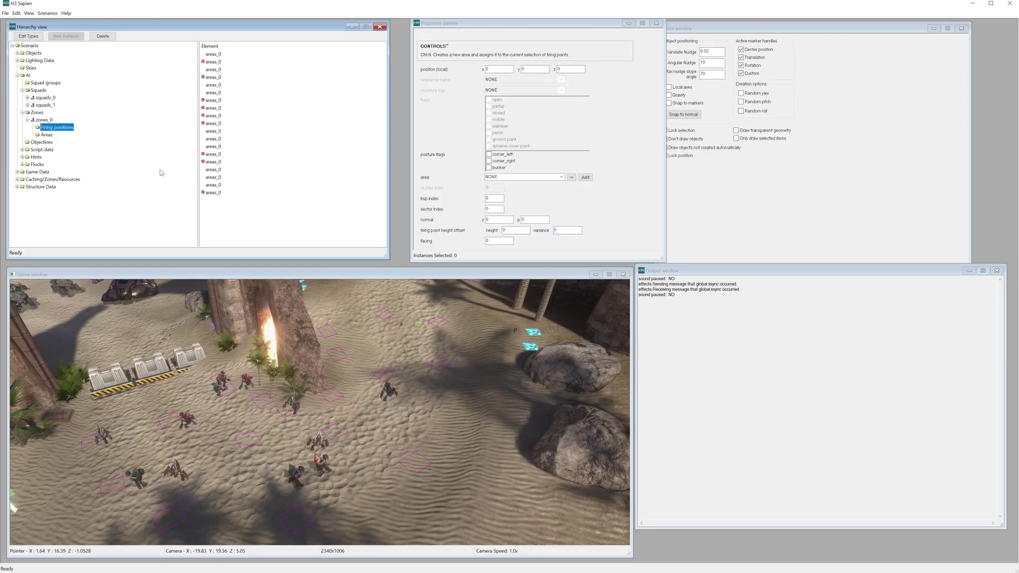
Place eight more firing positions for zones_0 across the sand, from beside the green light beam past the palm shadows.
middle_click_drag(432, 446, 228, 475)
key("d")
key("shift")
key("d")
left_click(57, 128)
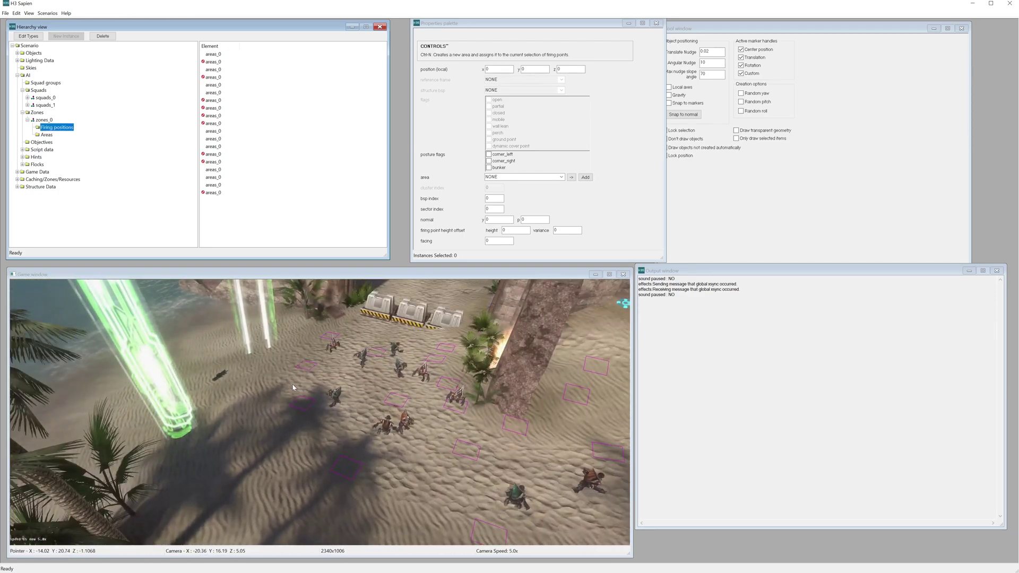
left_click(224, 357)
left_click(235, 372)
left_click(228, 390)
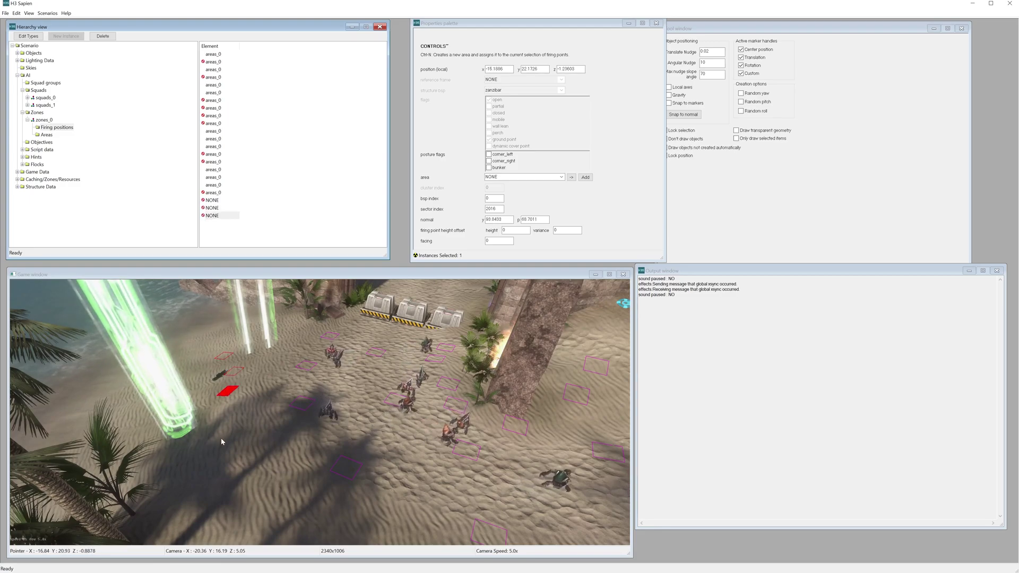
left_click(218, 435)
left_click(212, 479)
middle_click_drag(212, 479, 213, 461)
left_click(207, 463)
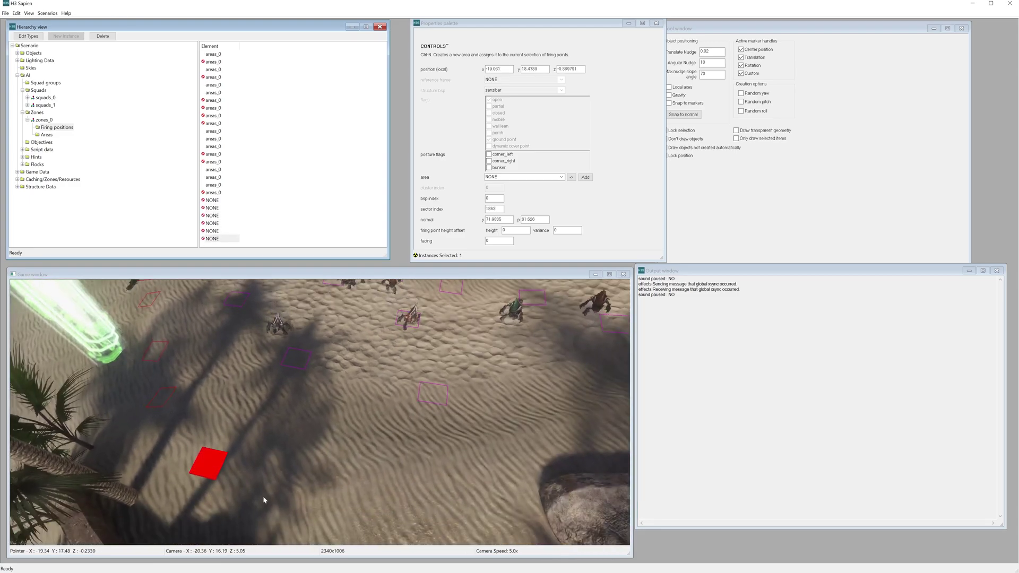
left_click(290, 501)
left_click(428, 499)
Add four firing positions in a row along the two boulders and up to the palm trunks.
middle_click_drag(429, 499, 501, 461)
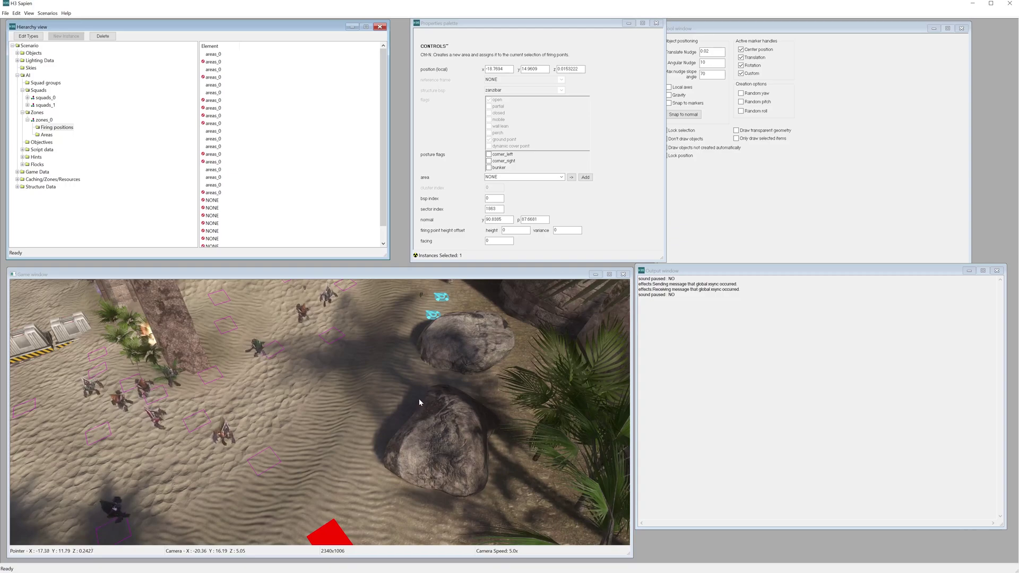
right_click(414, 384)
right_click(408, 338)
right_click(406, 298)
middle_click_drag(373, 292, 386, 308)
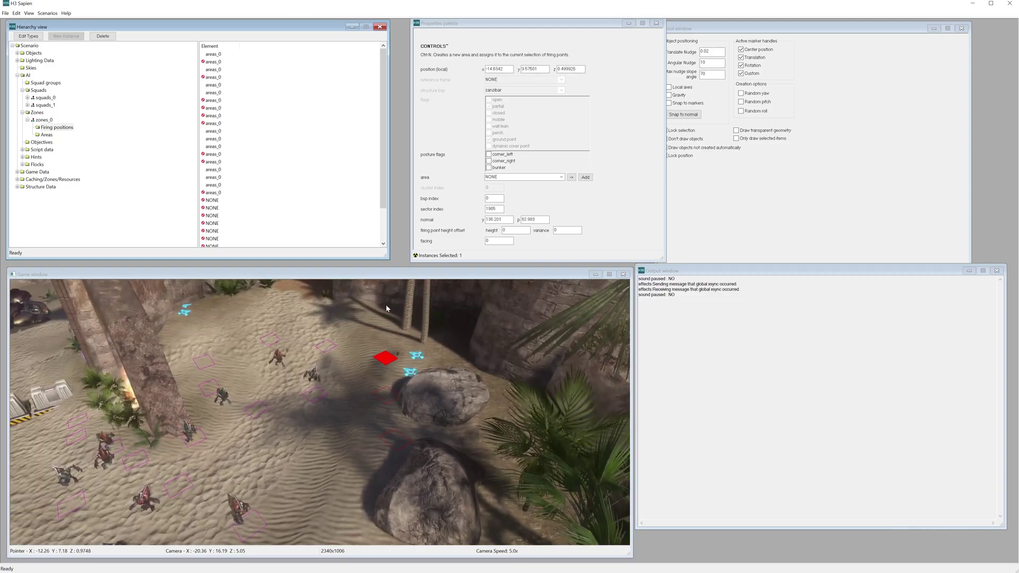
right_click(382, 317)
Assign the 12 firing positions that have no area to areas_0.
left_click(206, 193)
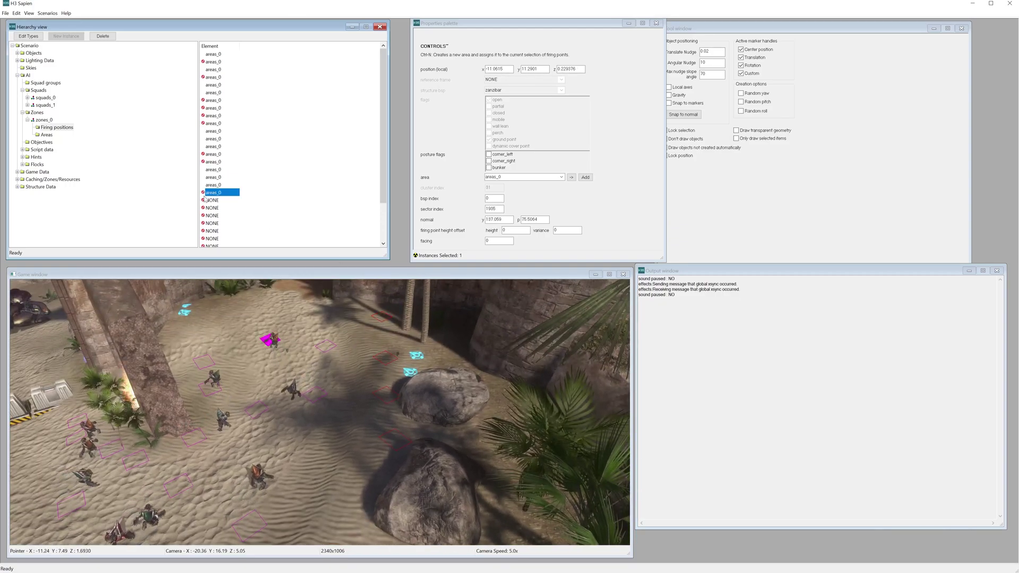
left_click(207, 201)
scroll(215, 205, "down", 2)
left_click(217, 240, "shift")
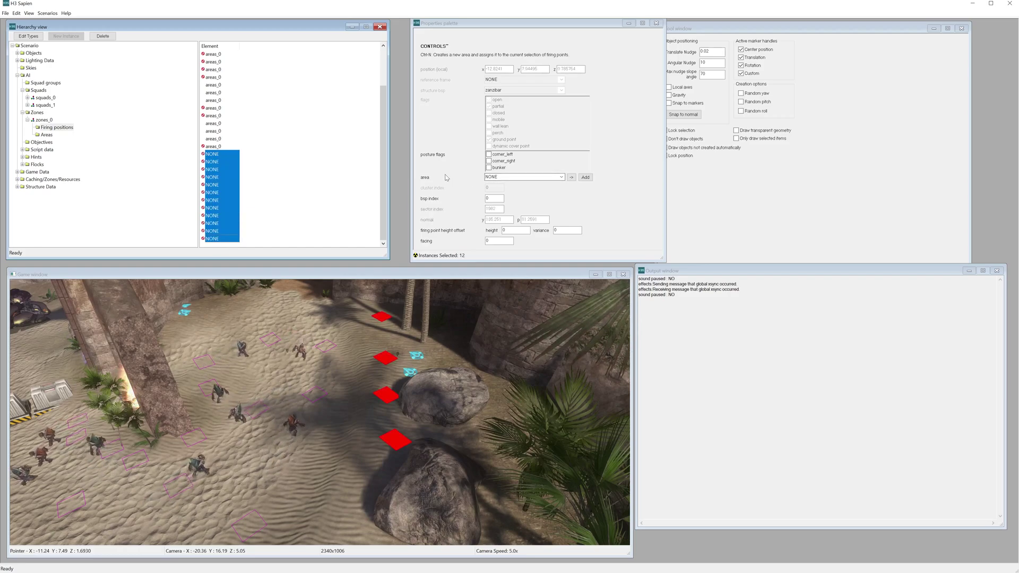
left_click(518, 178)
left_click(503, 189)
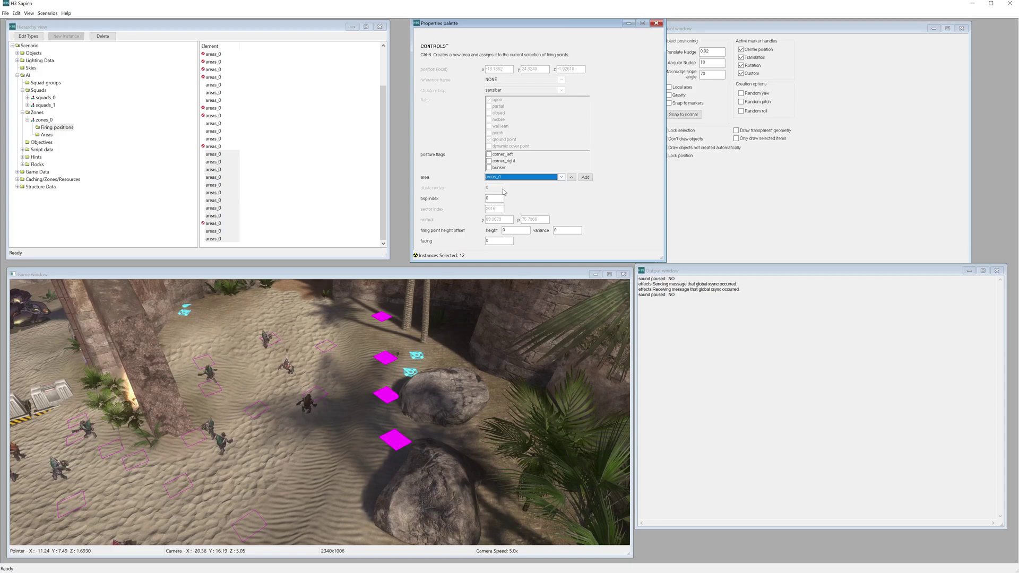
Check the added firing positions across the sand and reset the map to restart the squads.
middle_click_drag(310, 412, 180, 454)
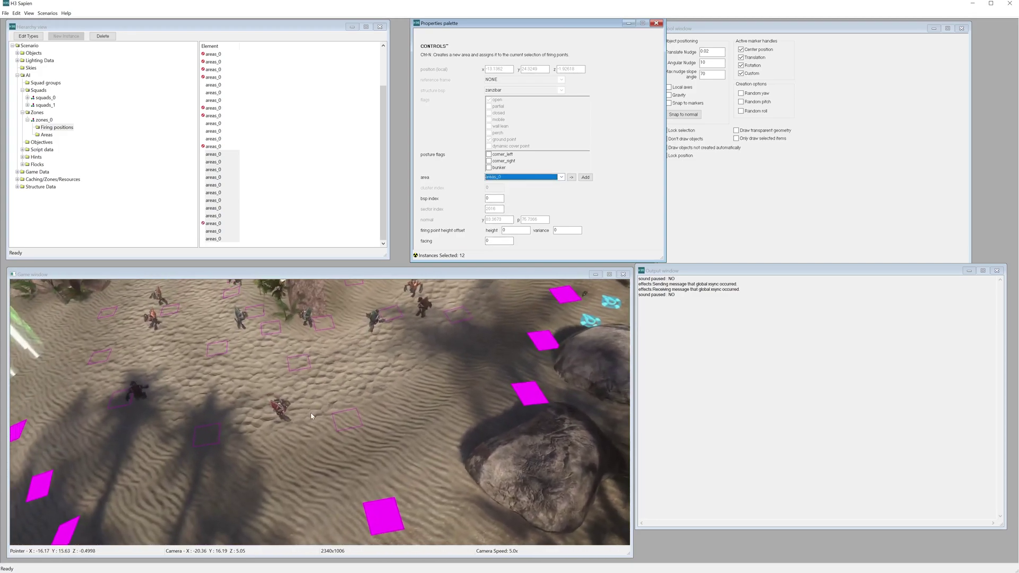
middle_click_drag(311, 412, 159, 382)
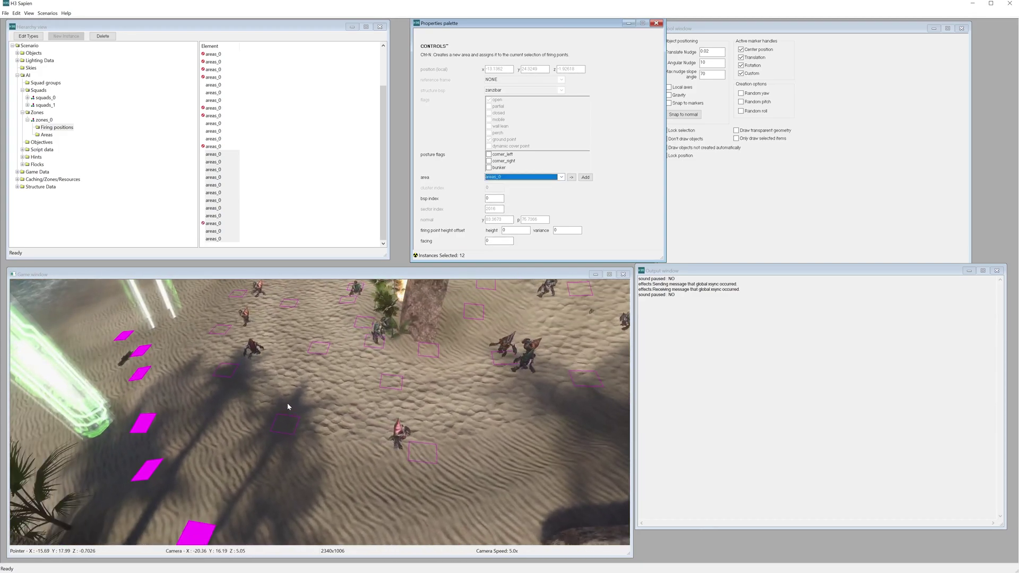
left_click(40, 15)
left_click(48, 30)
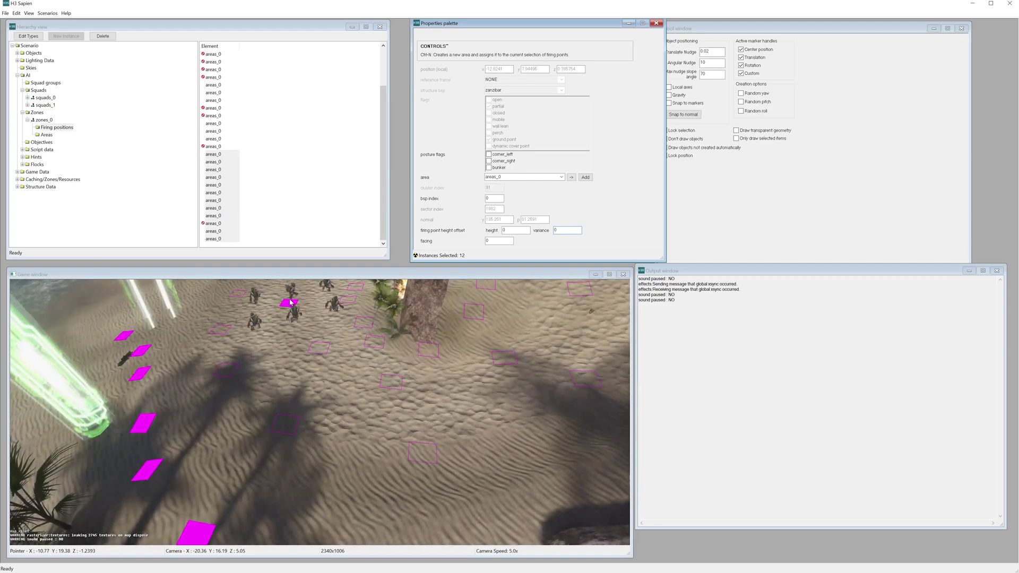
Watch how the squads spread over the enlarged firing area, from the light beams to the boulders, and review the zone.
middle_click_drag(336, 374, 320, 441)
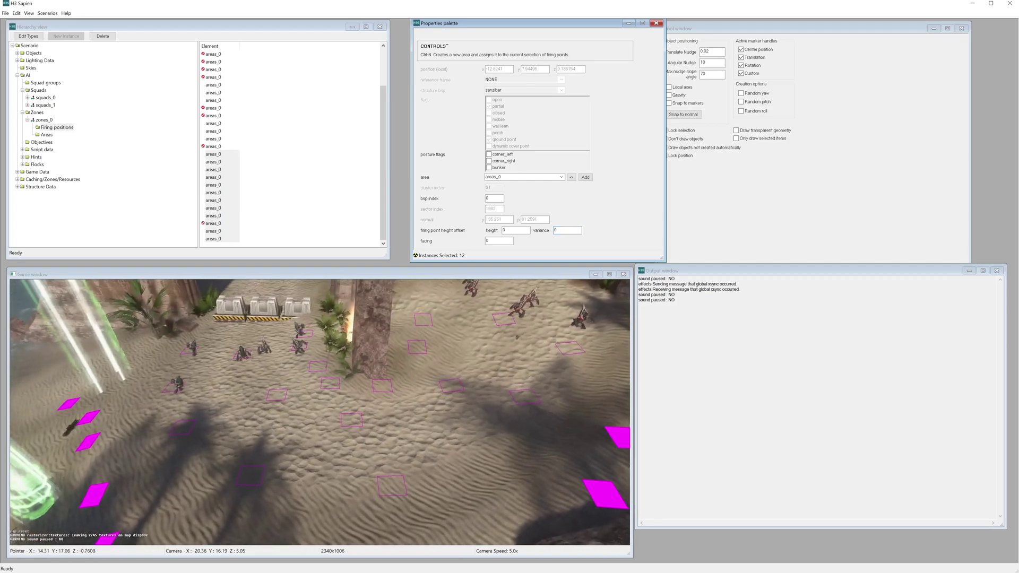
left_click(321, 442)
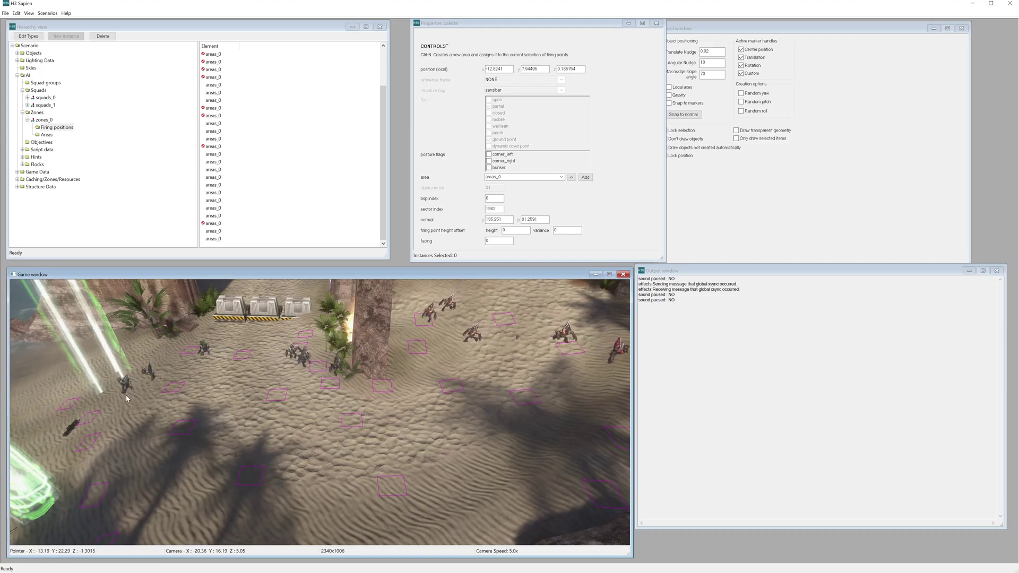
middle_click_drag(113, 419, 400, 351)
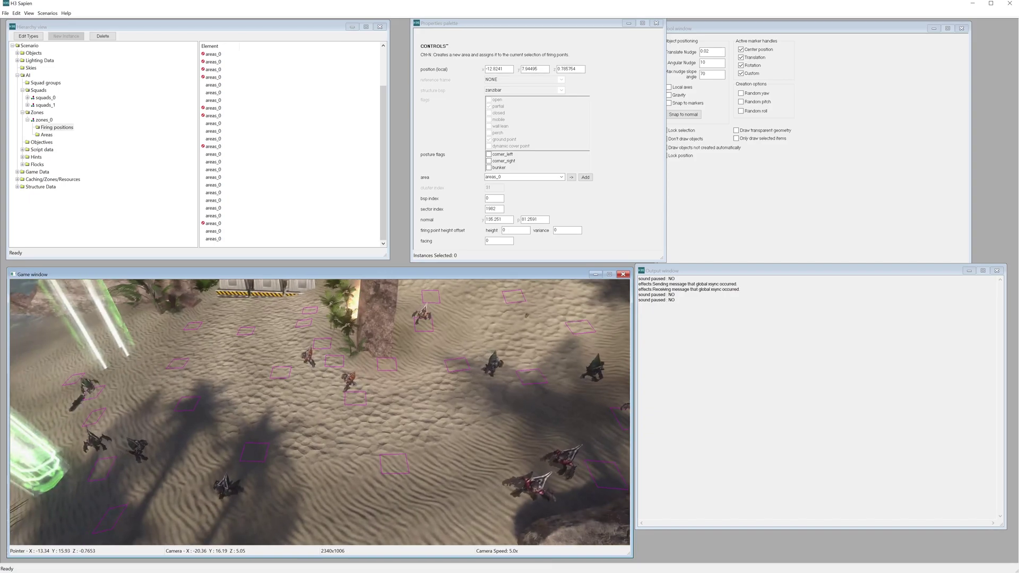
middle_click_drag(178, 369, 207, 363)
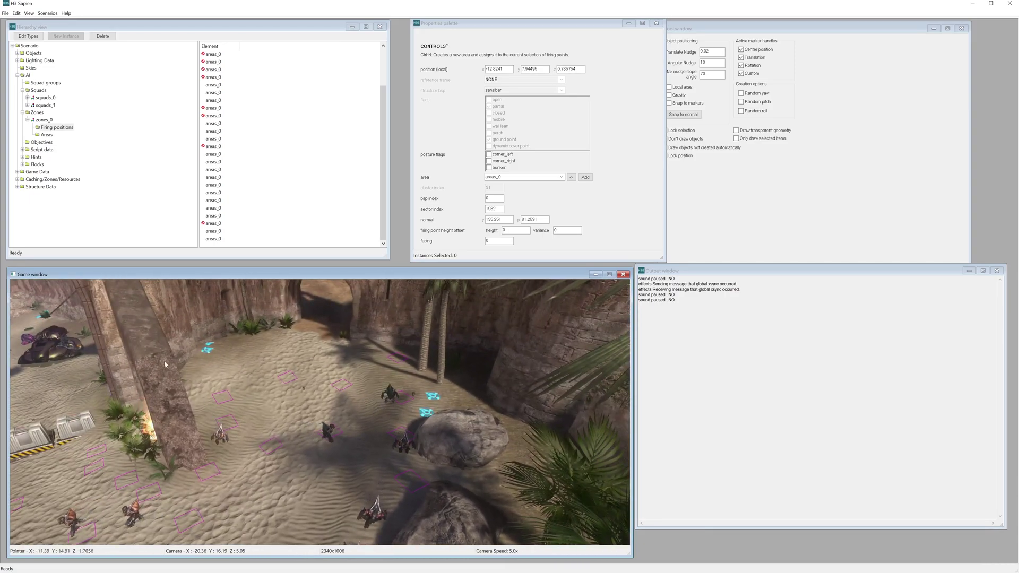
left_click(36, 121)
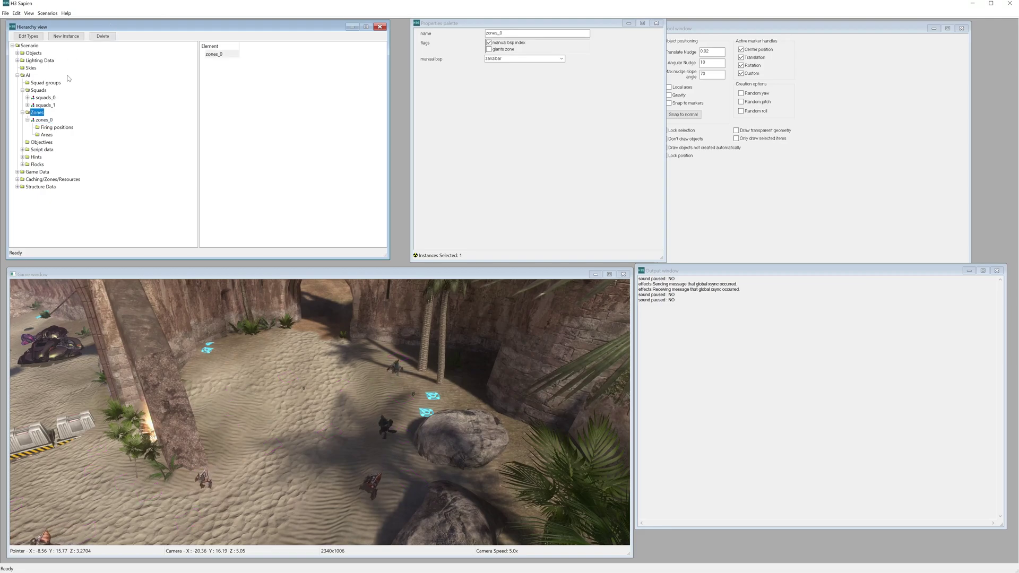
Examine the open dirt clearing beyond the archway, outside the existing firing area.
middle_click_drag(309, 316, 324, 292)
key("w")
key("w")
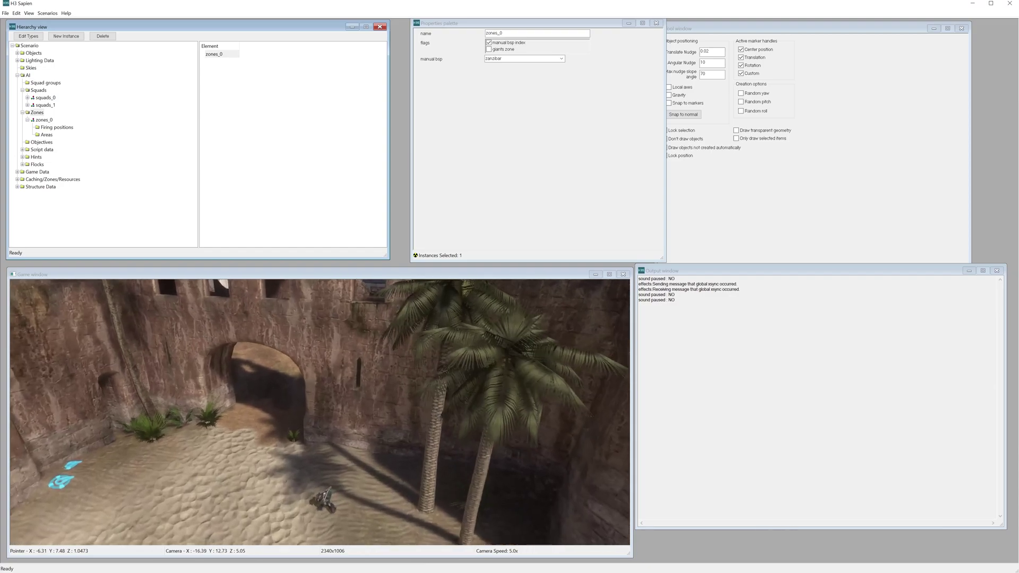
key("shift")
key("d")
middle_click_drag(319, 371, 106, 382)
key("s")
middle_click_drag(324, 318, 310, 315)
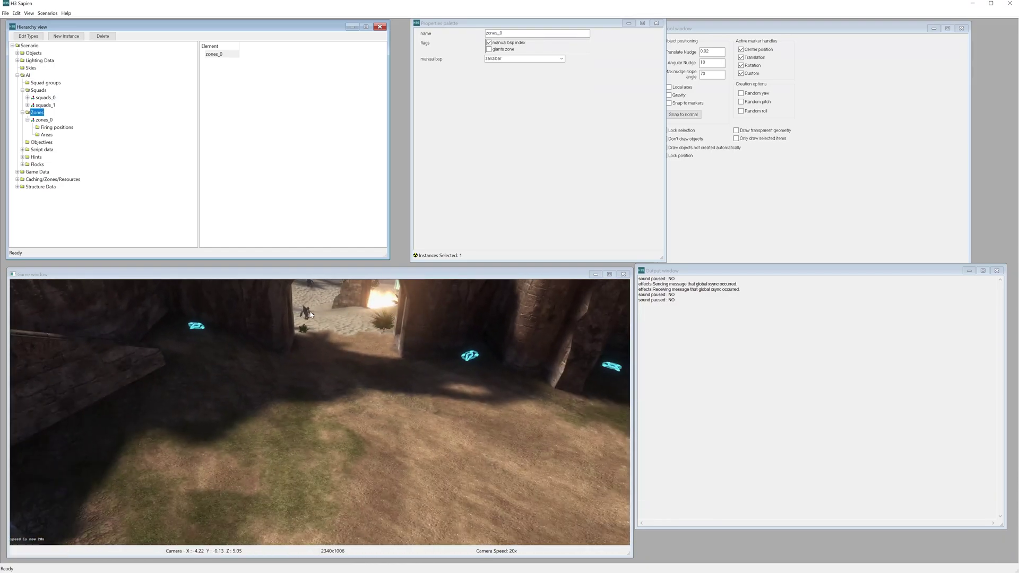
middle_click_drag(417, 407, 287, 429)
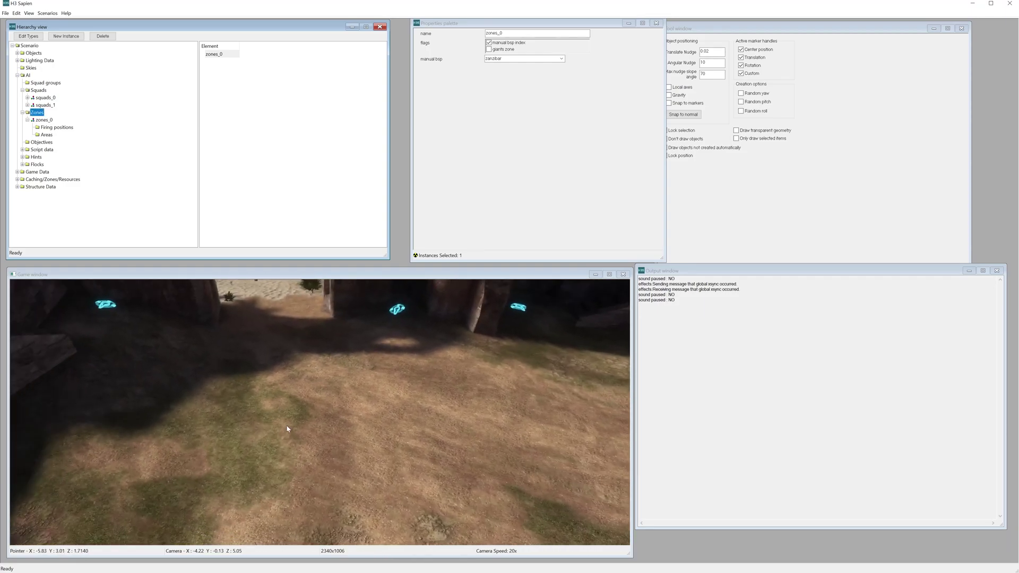
Add a third squad with a grunt_heavy fire team: initial weapon needler, grenade type Covenant Plasma, normal diff count 10.
left_click(37, 90)
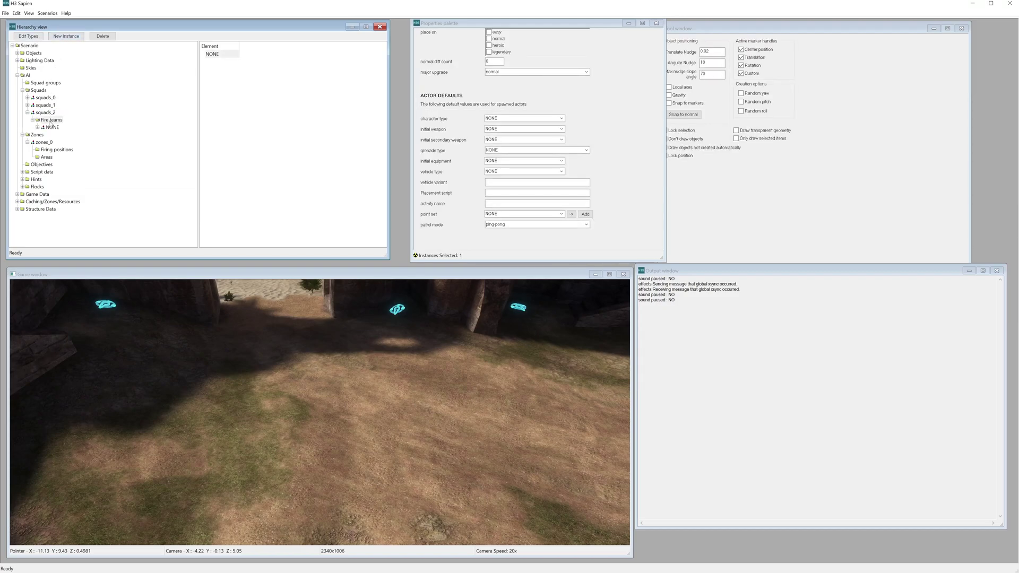
left_click(38, 127)
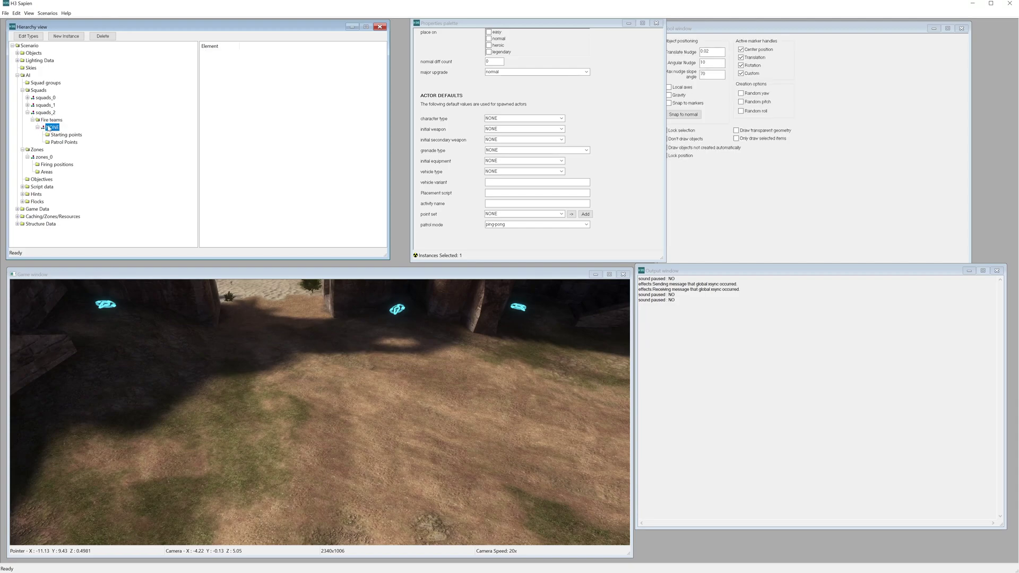
left_click(514, 119)
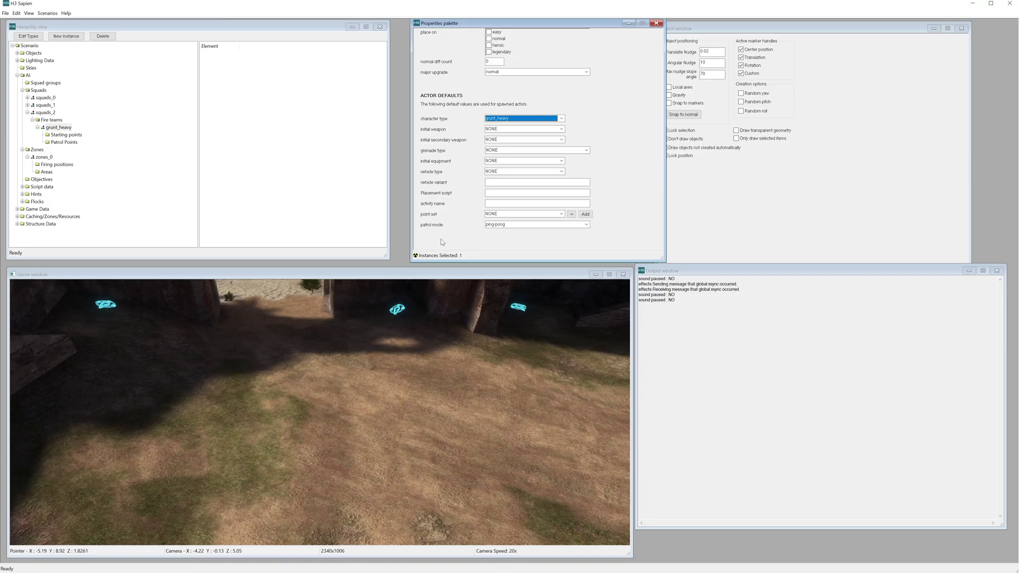
left_click(502, 129)
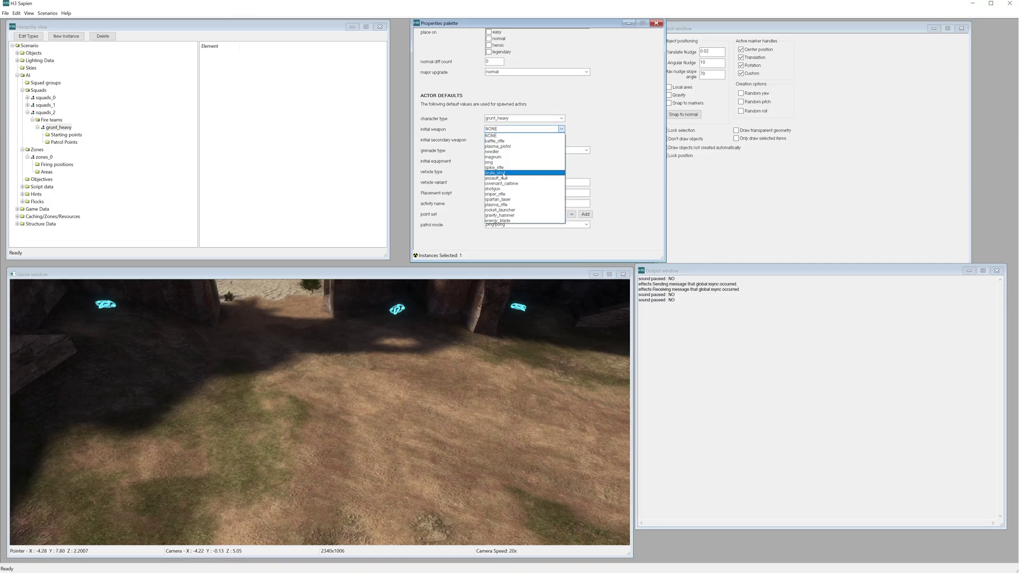
left_click(494, 152)
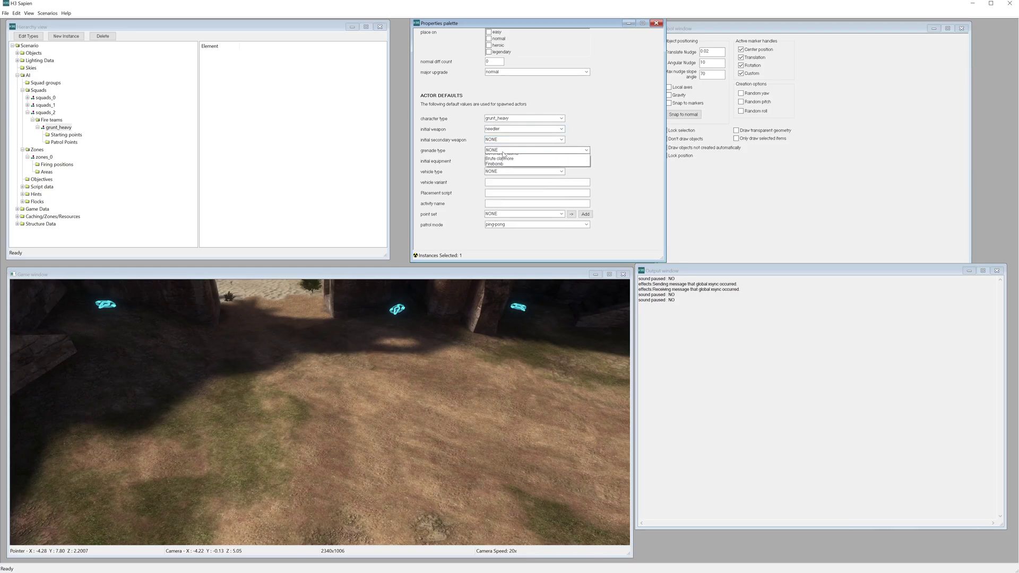
left_click(508, 168)
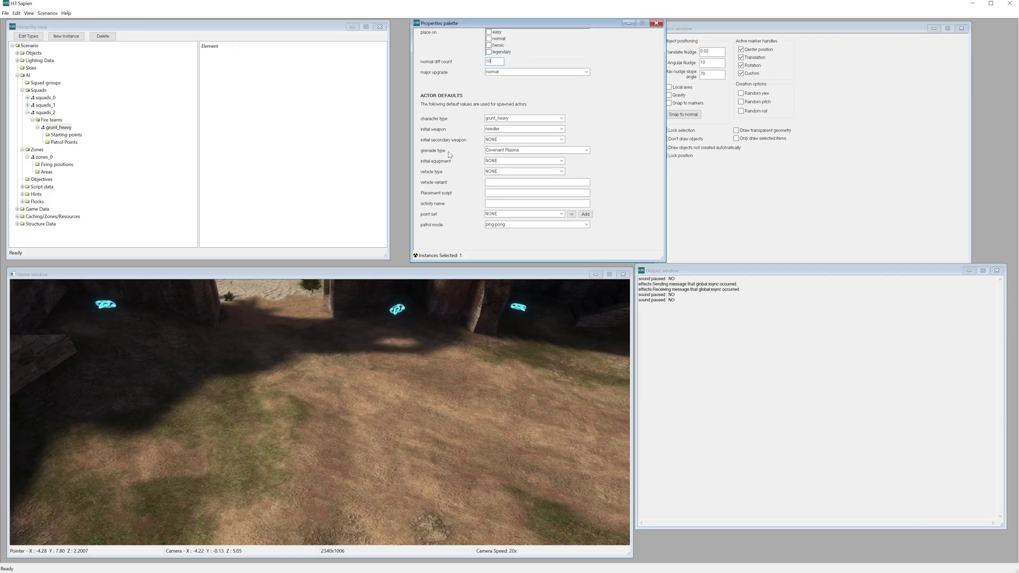
Flag the third squad as initially placed and scatter ten starting points for its grunt_heavy fire team across the clearing.
left_click(45, 113)
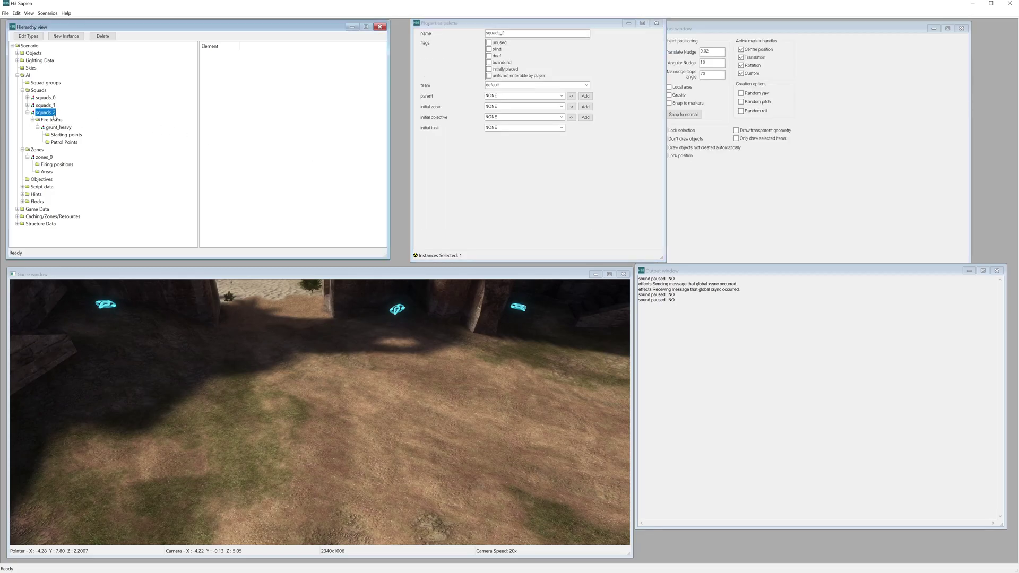
left_click(489, 69)
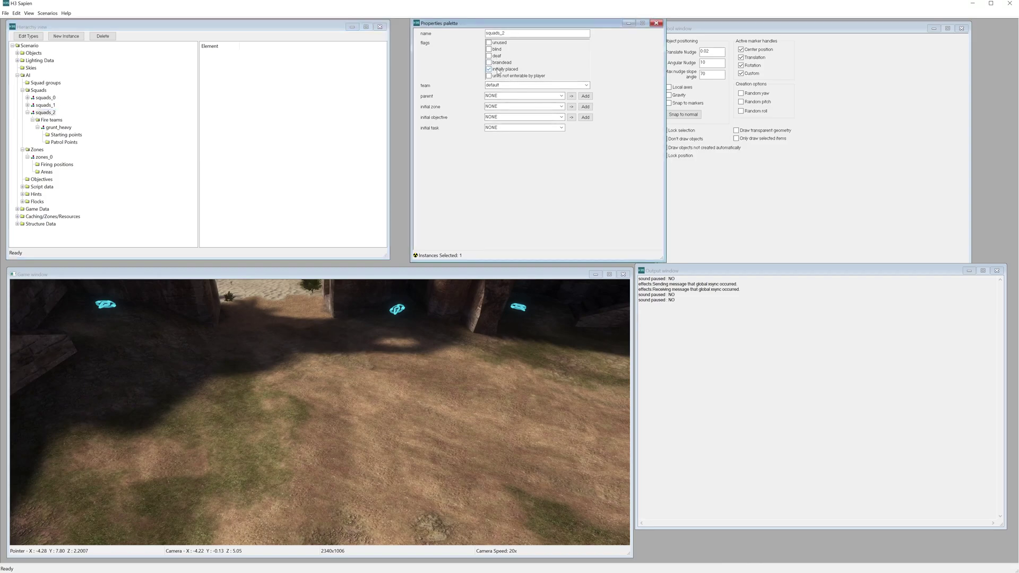
left_click(64, 130)
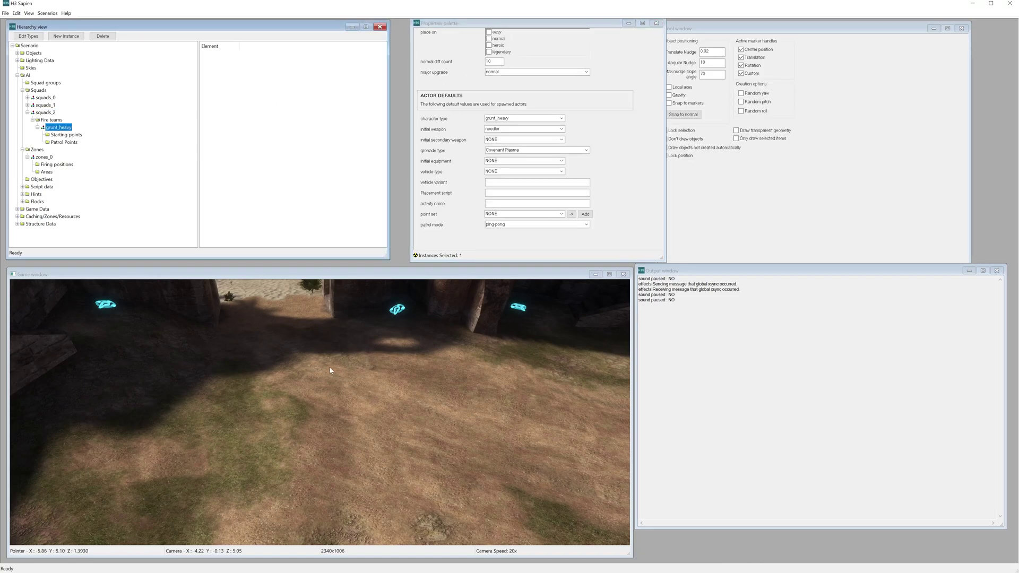
right_click(238, 350)
right_click(317, 351)
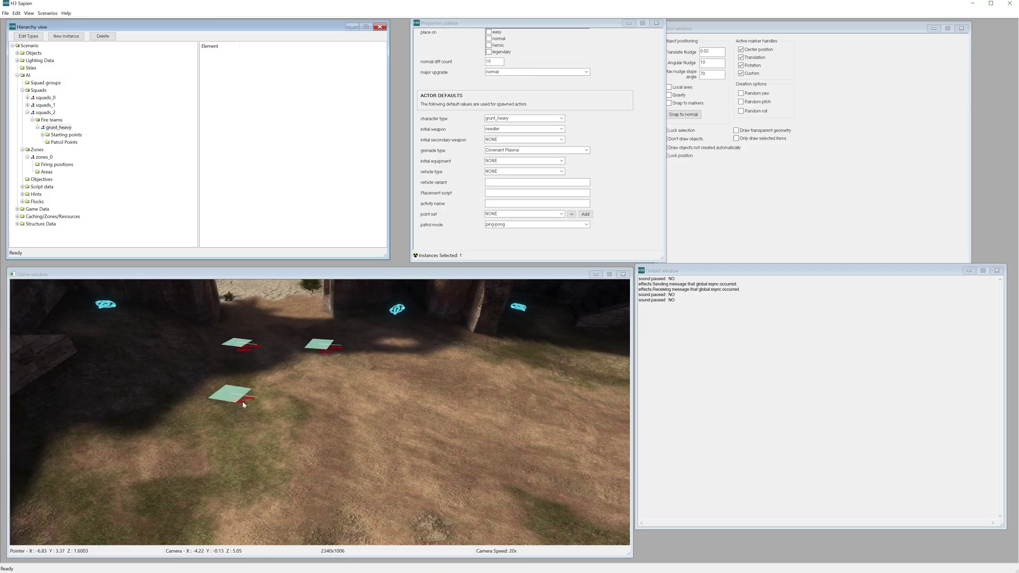
middle_click_drag(445, 357, 358, 394)
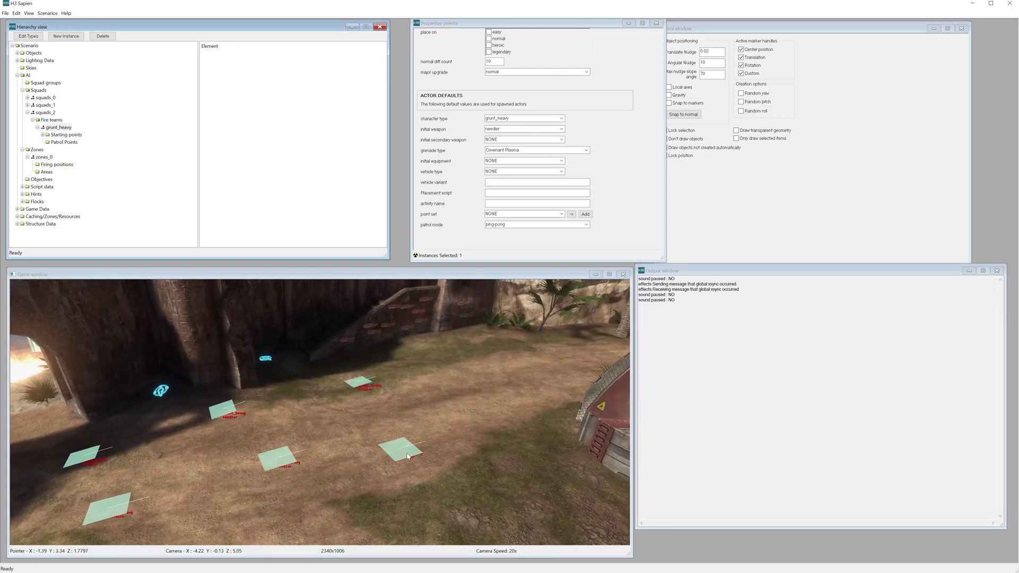
middle_click_drag(408, 456, 411, 510)
right_click(258, 376)
right_click(453, 361)
middle_click_drag(454, 361, 442, 292)
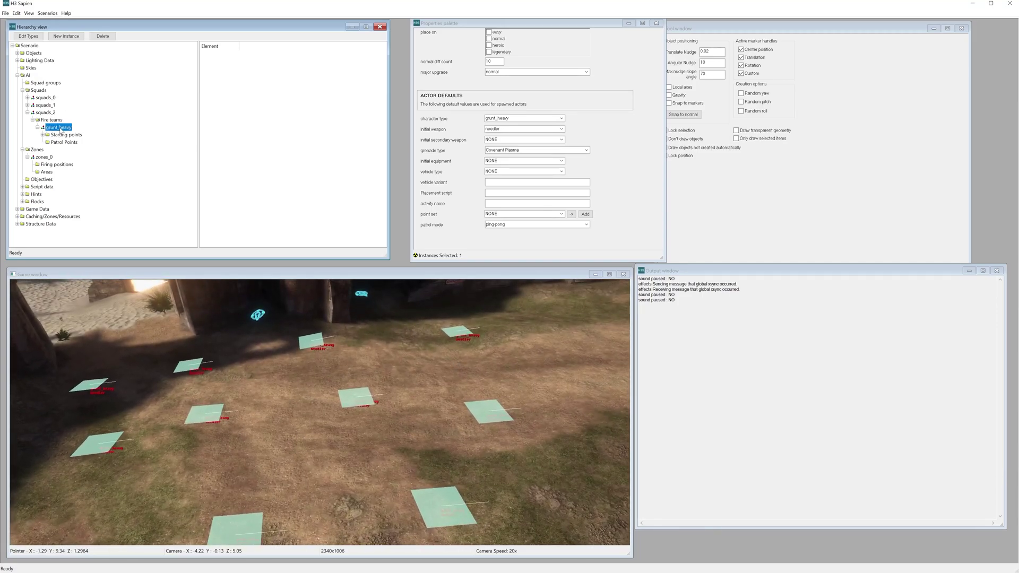
Place the third squad so its grunts spawn on their starting points.
right_click(50, 115)
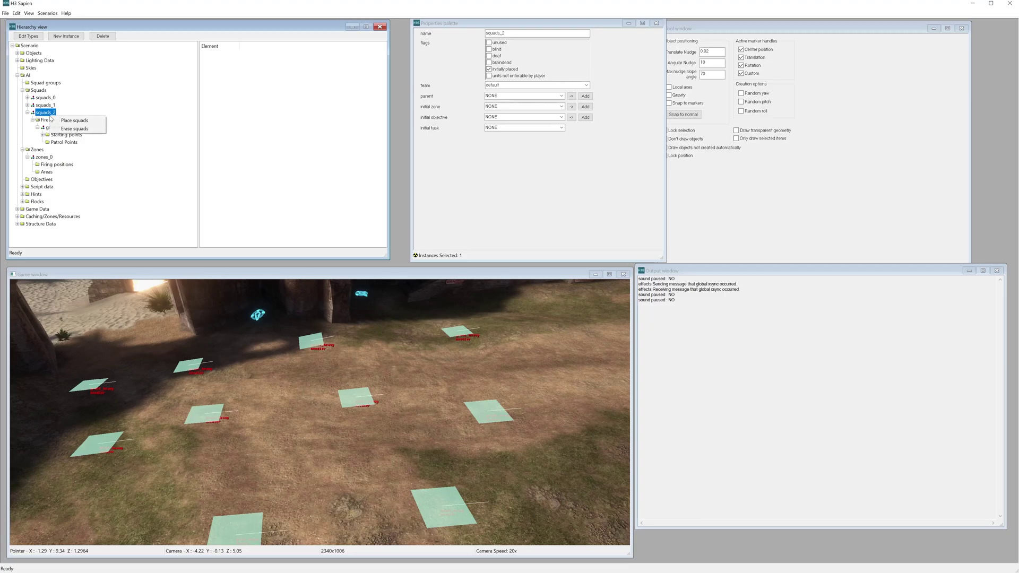
left_click(58, 122)
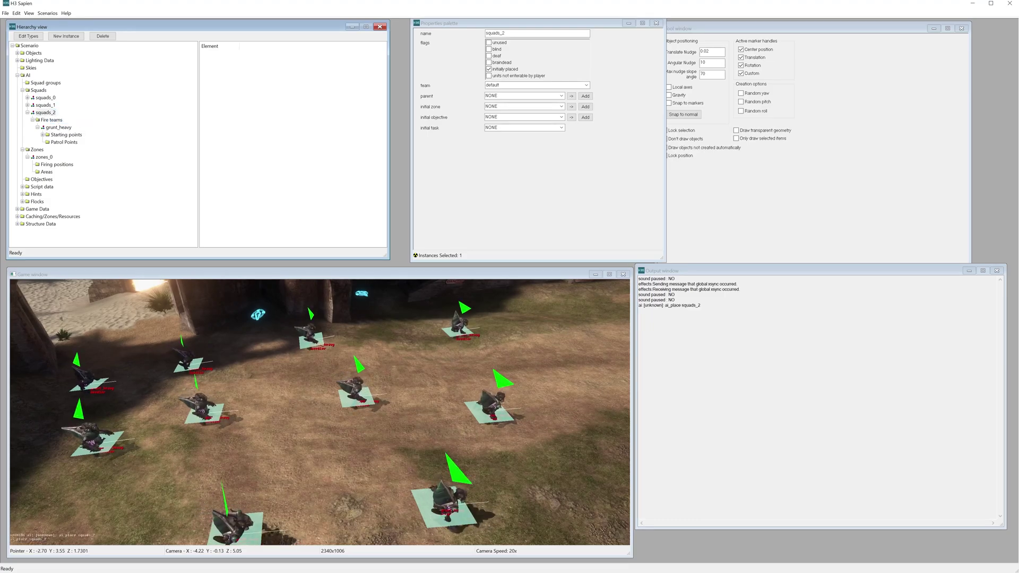
mouse_move(402, 418)
middle_mouse_down()
mouse_move(345, 435)
mouse_move(399, 420)
middle_mouse_up()
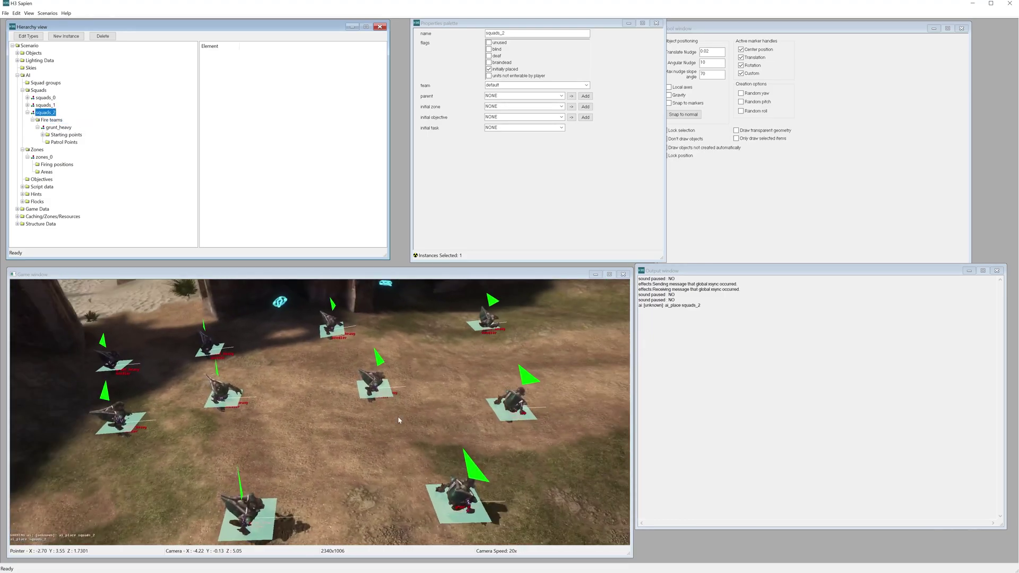
Add a second zone and open its firing positions.
left_click(37, 149)
left_click(27, 157)
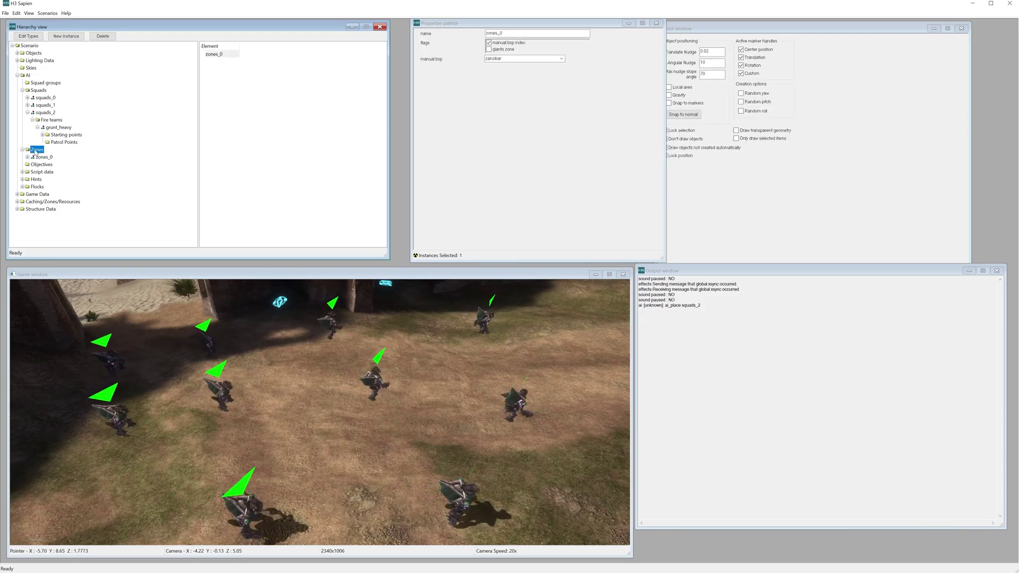
left_click(65, 36)
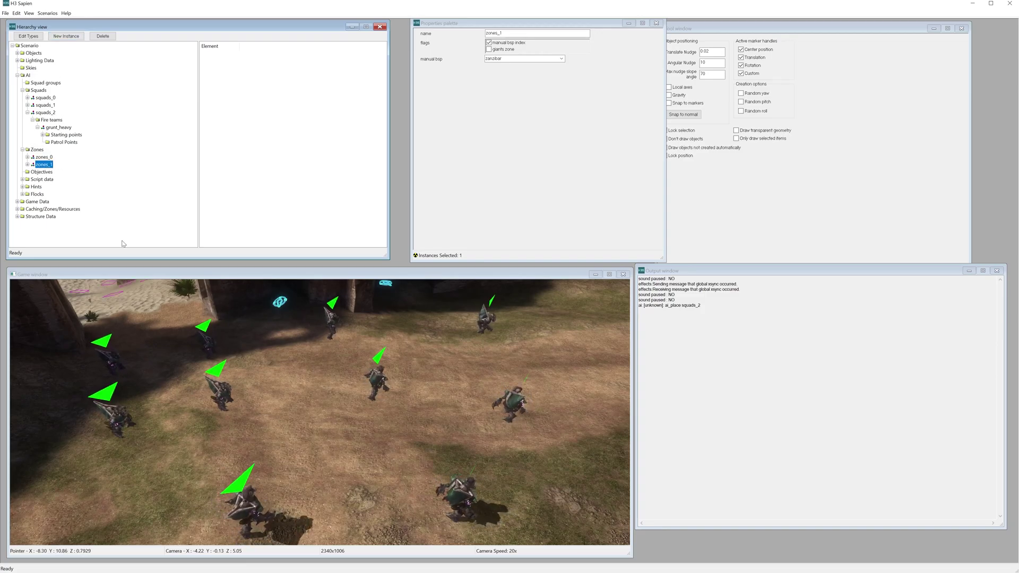
left_click(27, 165)
left_click(57, 172)
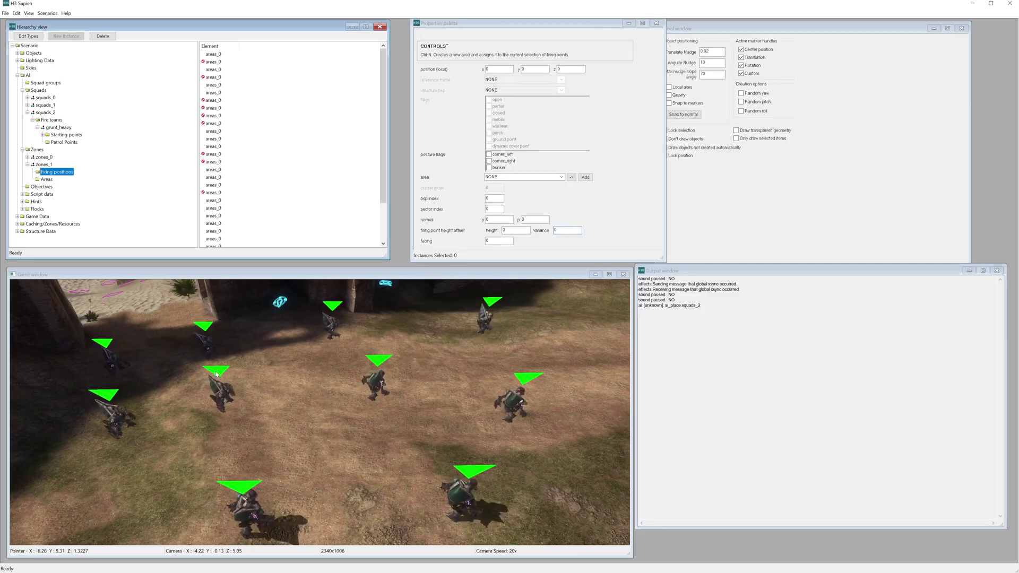
Add five firing positions in a curve along the clearing's outer edge, from the shaded wall past the plant.
middle_click_drag(223, 373, 132, 430)
key("r")
key("s")
key("w")
key("d")
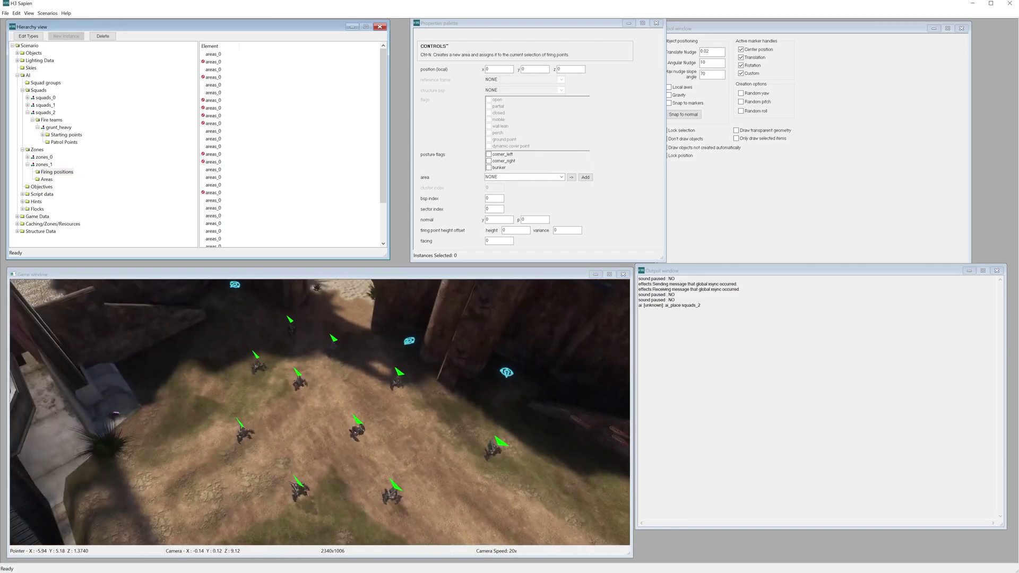
scroll(225, 161, "down", 2)
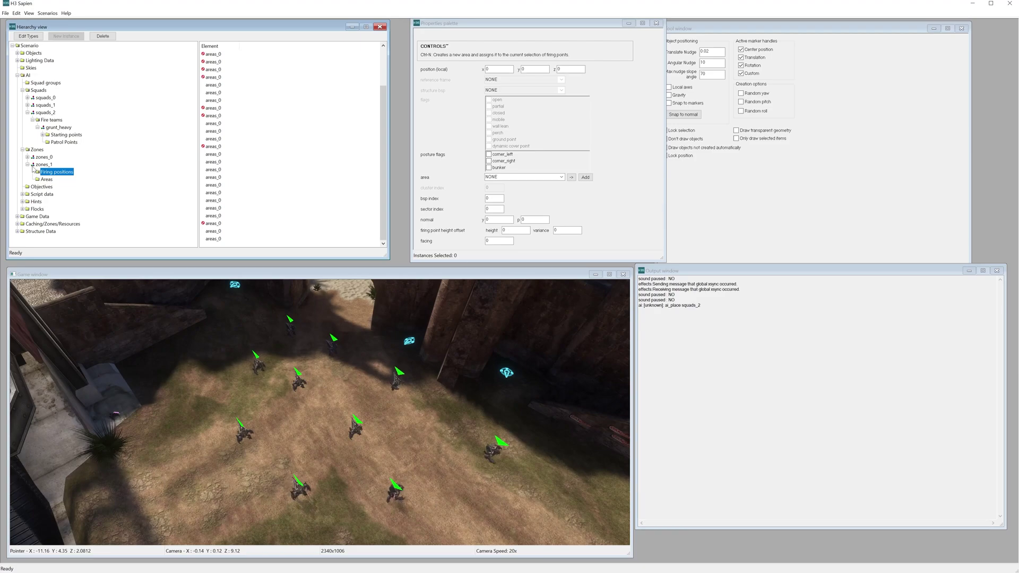
middle_click_drag(214, 338, 212, 337)
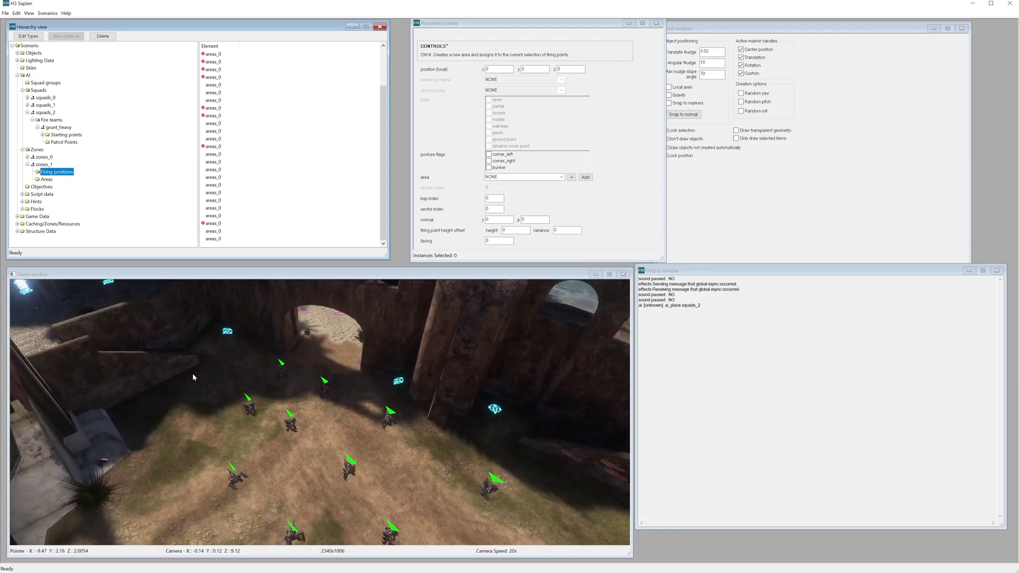
left_click(227, 396)
left_click(203, 429)
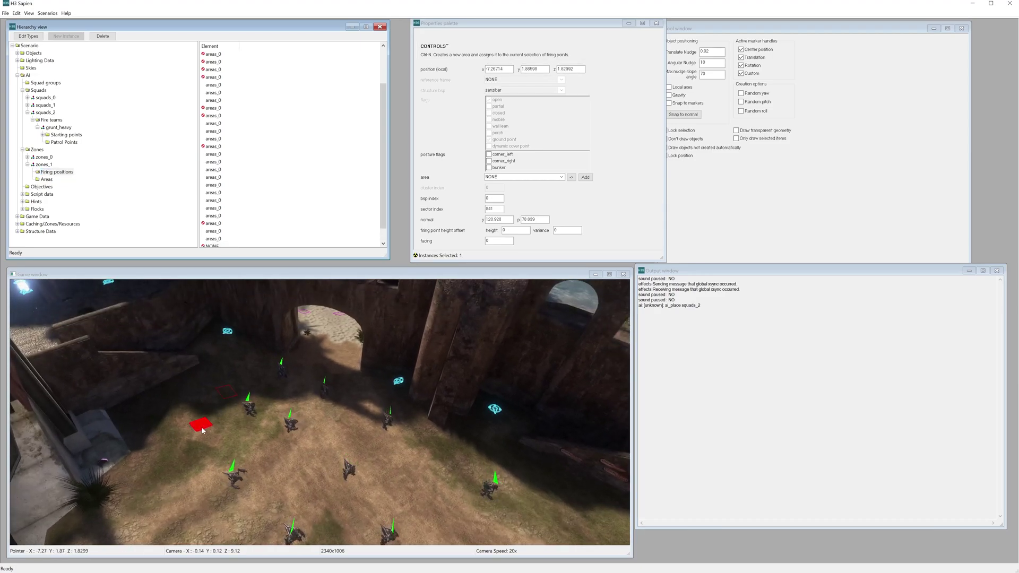
middle_click_drag(169, 486, 171, 487)
right_click(144, 474)
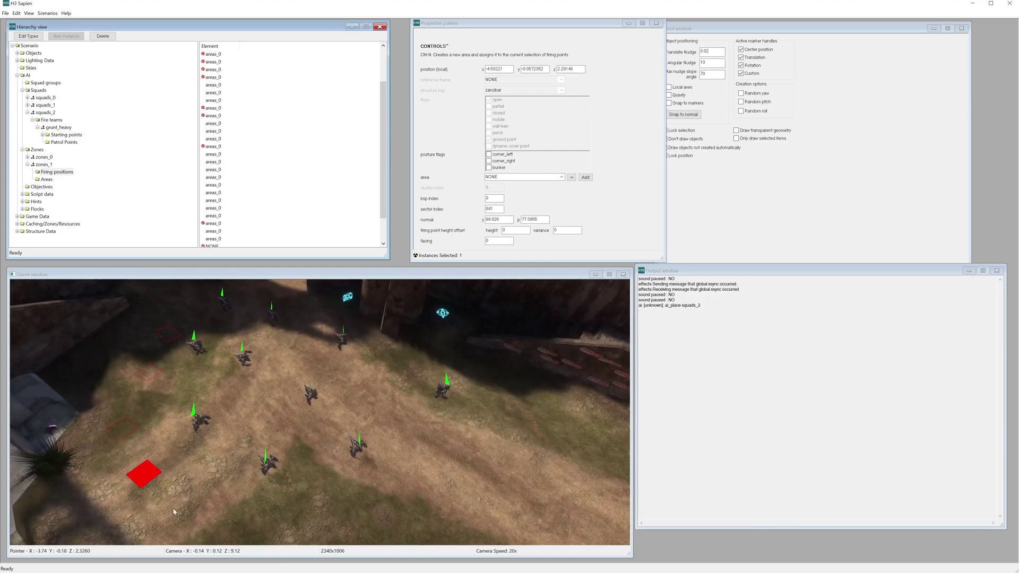
right_click(211, 517)
Add seven firing positions beside the domed metal structure, across the dirt track and back along its far side.
middle_click_drag(302, 508, 314, 484)
left_click(315, 482)
left_click(392, 437)
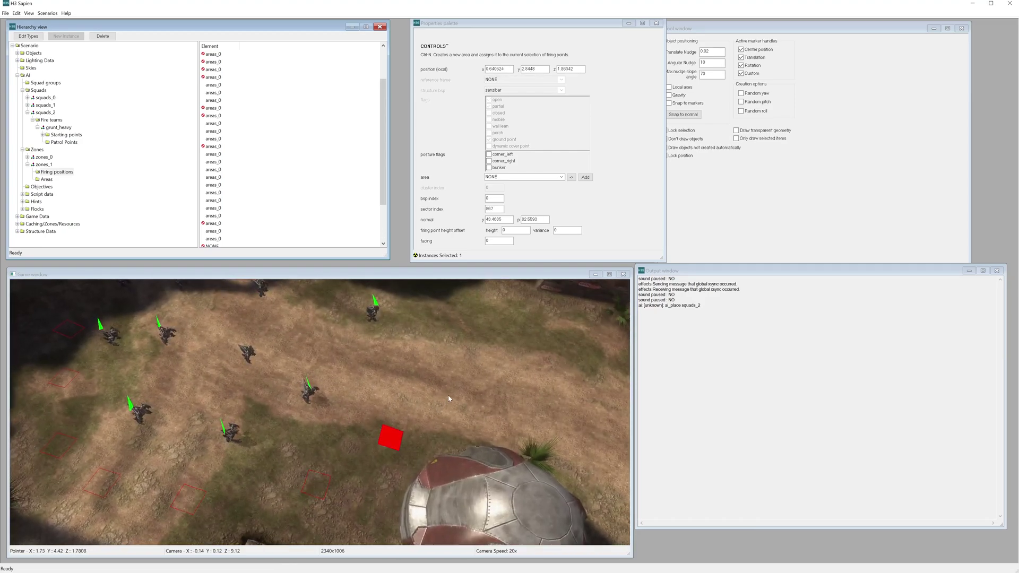
left_click(453, 391)
left_click(464, 348)
left_click(457, 318)
left_click(429, 312)
left_click(408, 338)
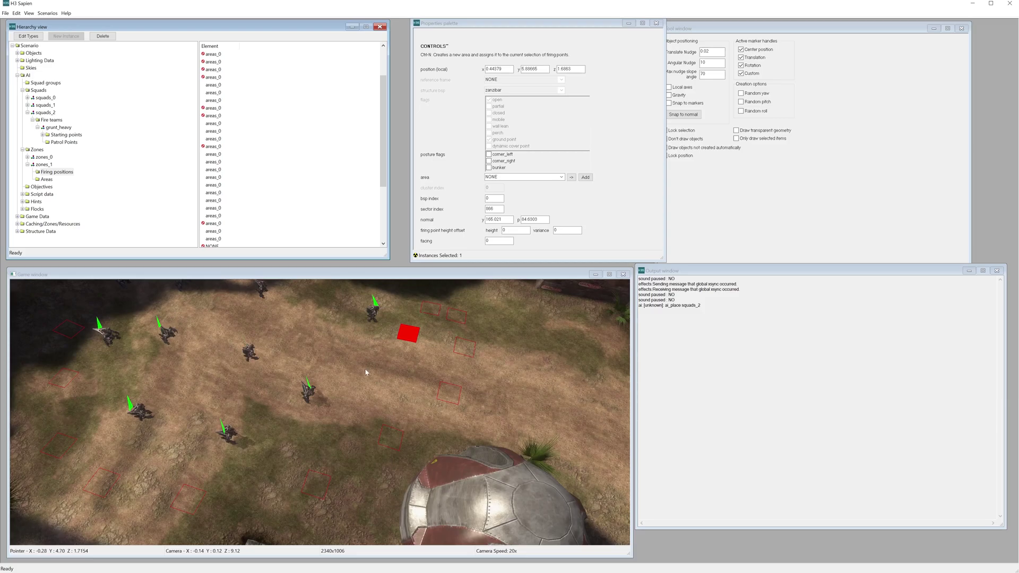
Add five firing positions between the grunts through the middle of the clearing.
left_click(362, 374)
left_click(306, 417)
left_click(252, 423)
left_click(170, 408)
left_click(158, 375)
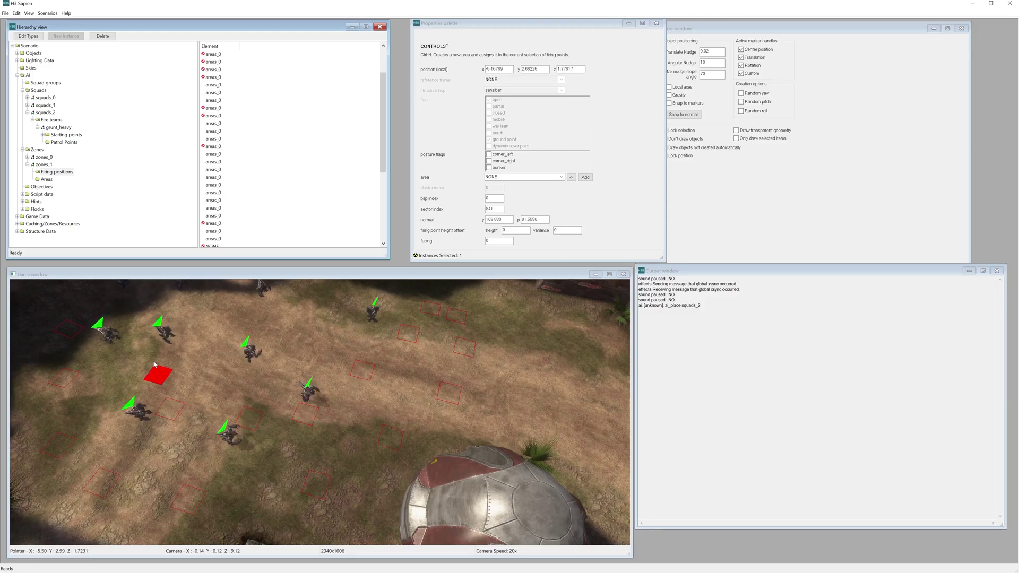
mouse_move(158, 374)
middle_mouse_down()
mouse_move(151, 361)
mouse_move(161, 367)
middle_mouse_up()
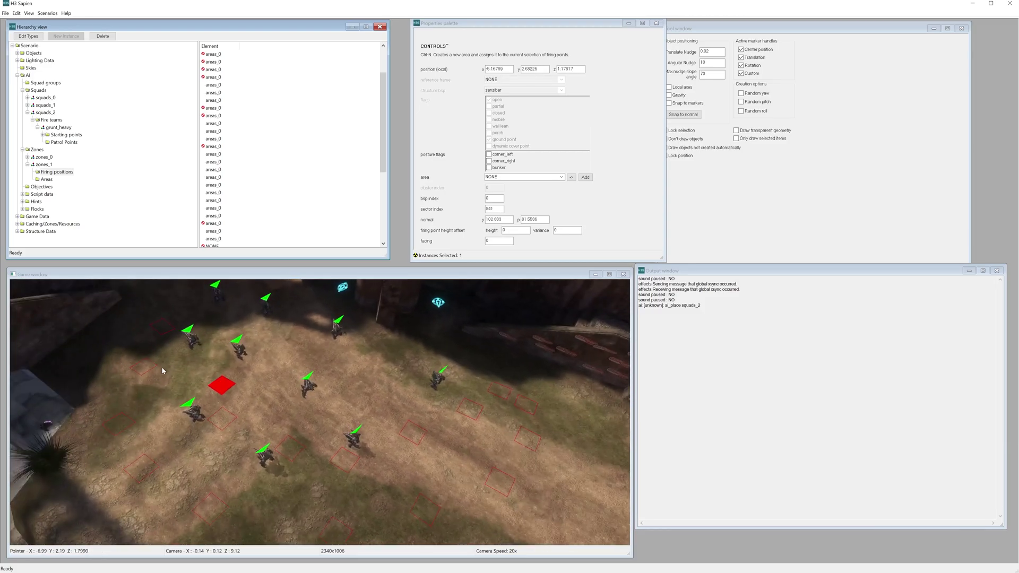
Delete the 17 firing positions that have no area.
scroll(234, 243, "down", 6)
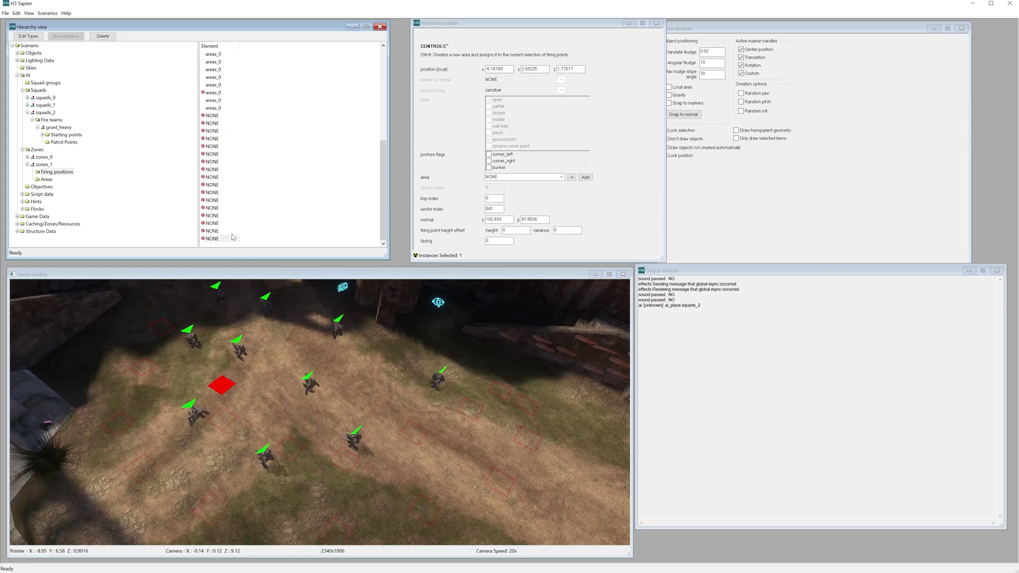
left_click(228, 224)
left_click(227, 238)
left_click(225, 179, "shift")
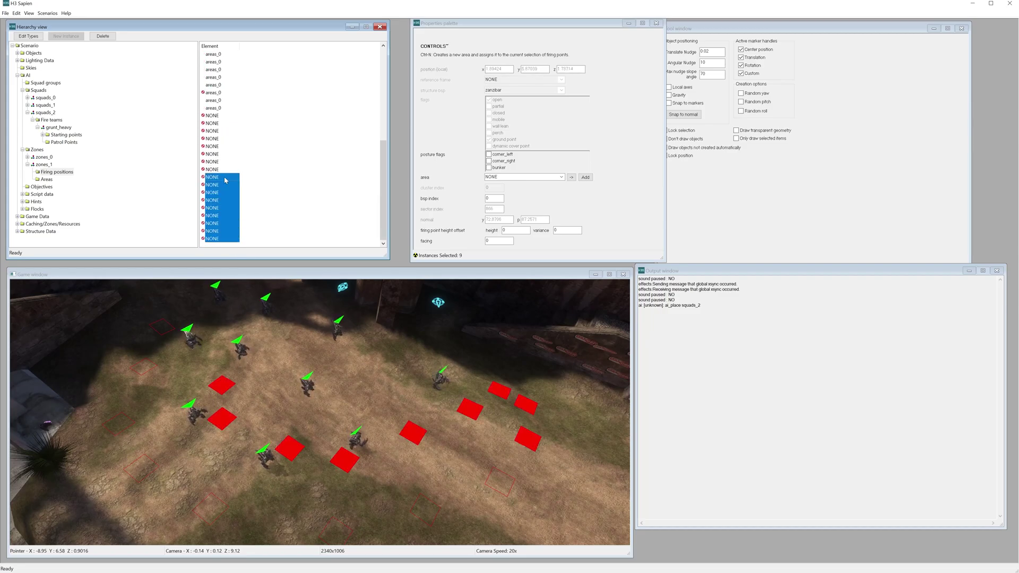
key("Delete")
left_click(221, 185)
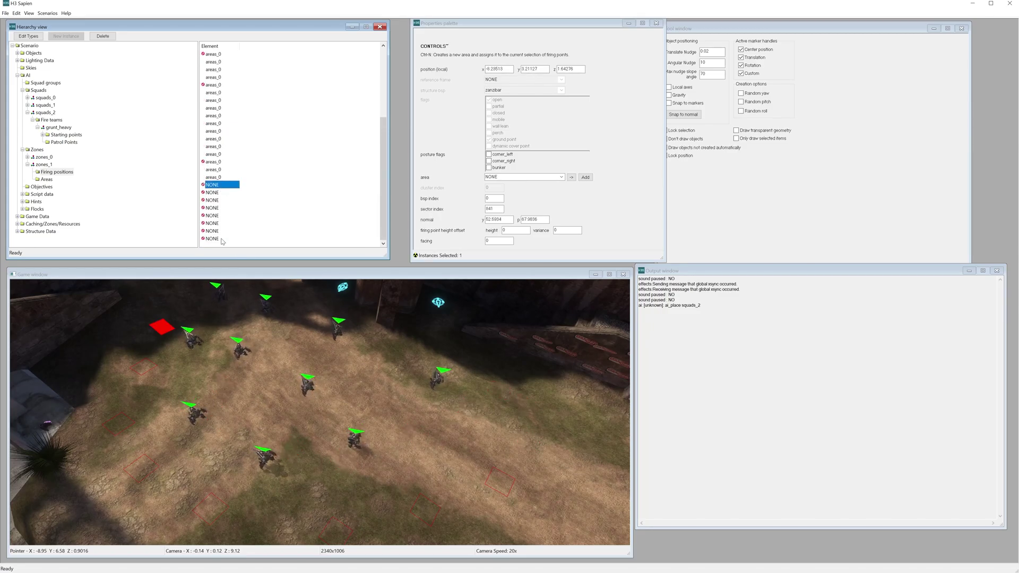
left_click(222, 240, "shift")
key("Delete")
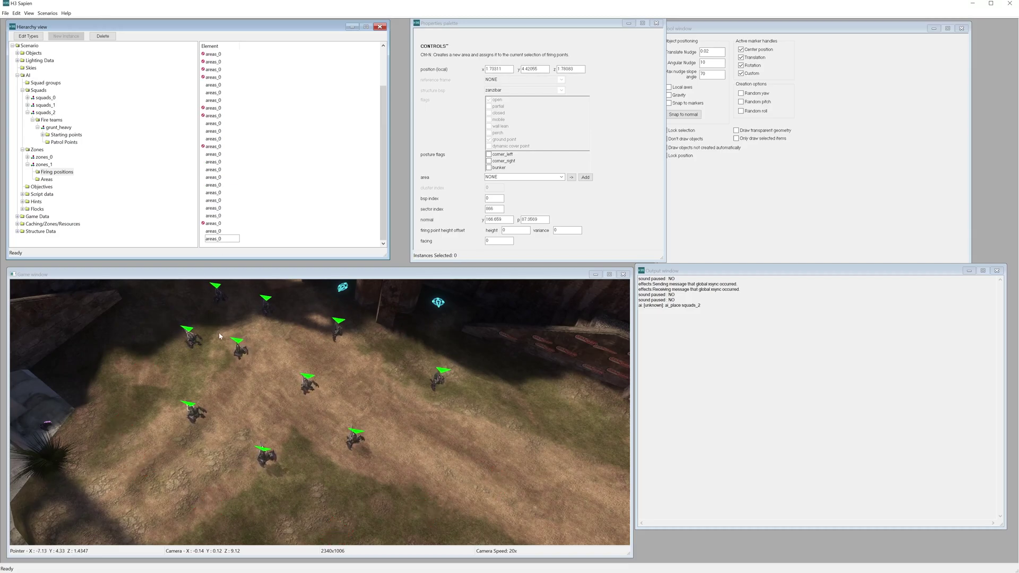
Add six firing positions to zones_1, spread around the grunts from the shaded side of the clearing to the grass near the ruined wall.
right_click(219, 312)
right_click(135, 380)
right_click(225, 459)
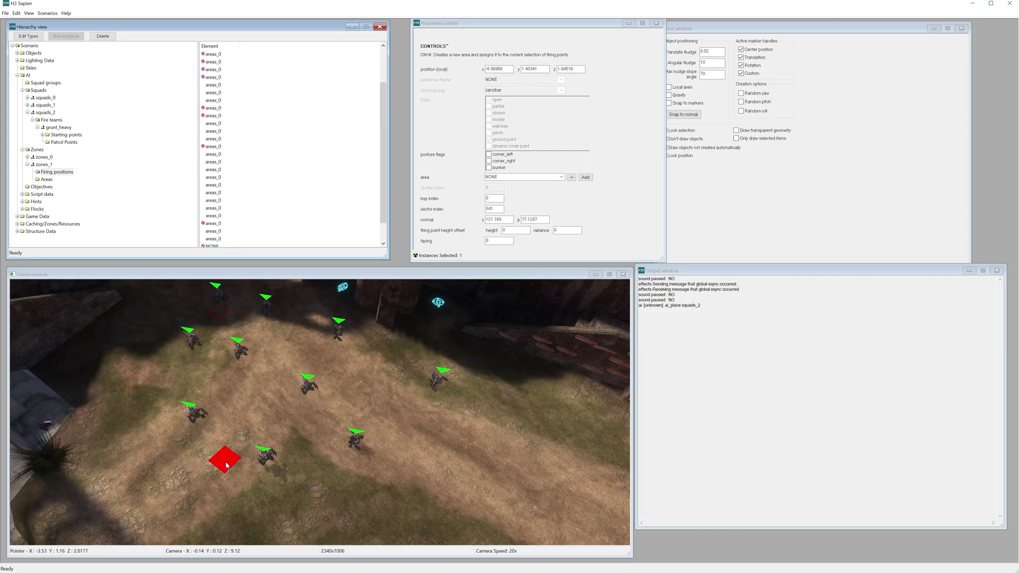
right_click(335, 350)
right_click(416, 372)
right_click(541, 416)
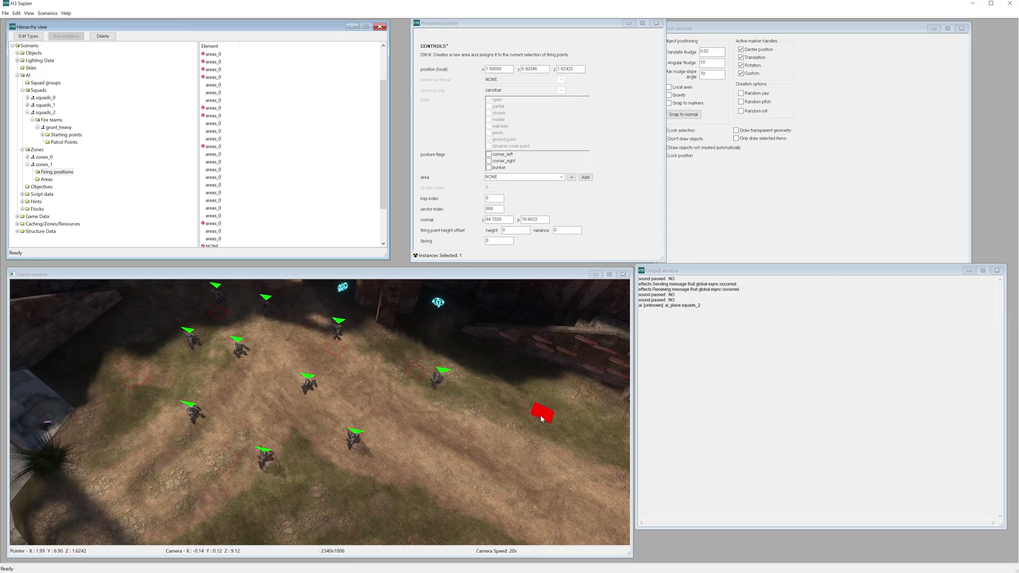
Add more firing positions around the domed structure, between the grunts and along the dirt track towards the stairs.
middle_click_drag(542, 417, 399, 465)
right_click(337, 434)
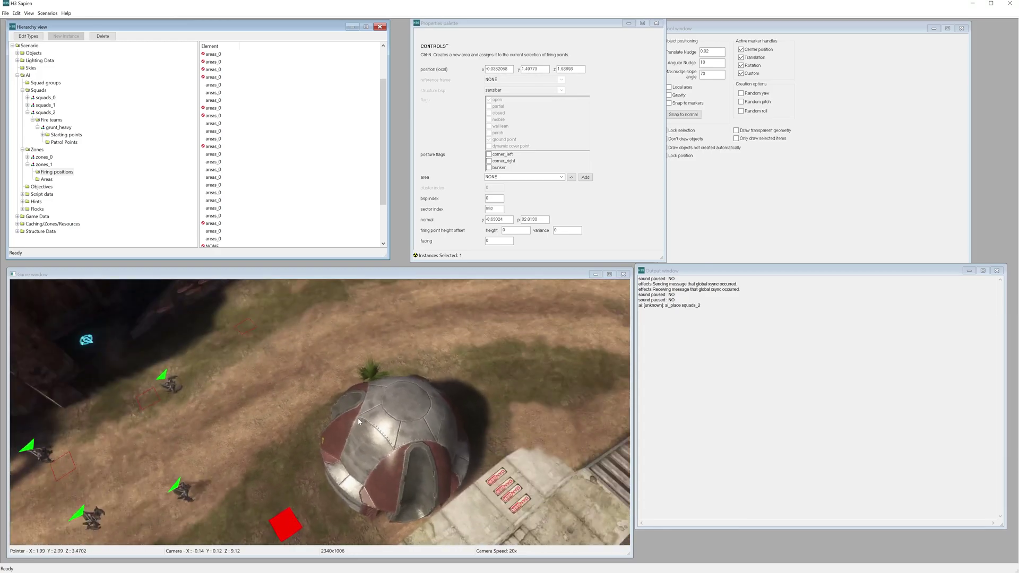
right_click(502, 392)
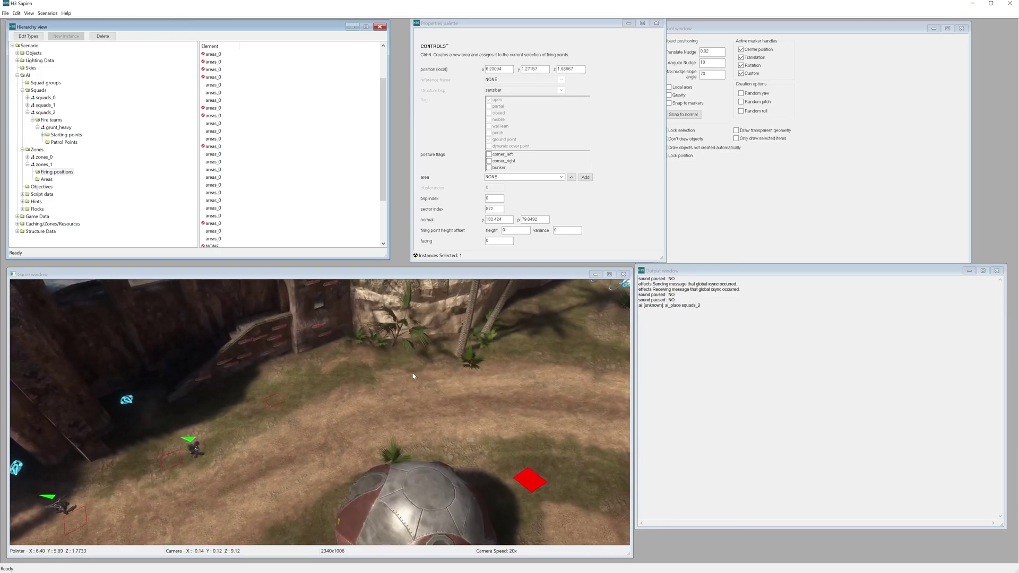
right_click(412, 375)
right_click(316, 469)
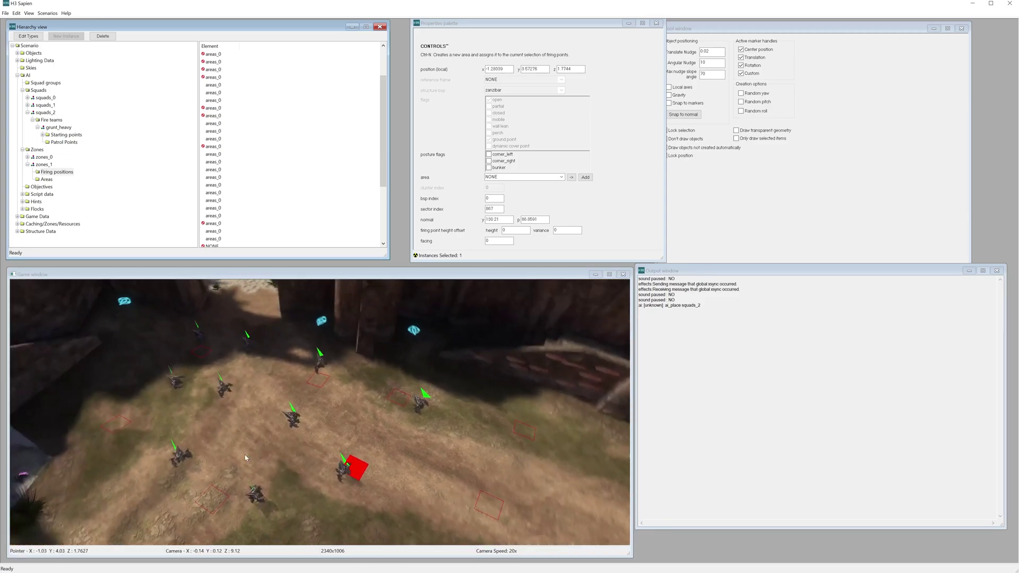
right_click(247, 417)
middle_click_drag(282, 433, 299, 445)
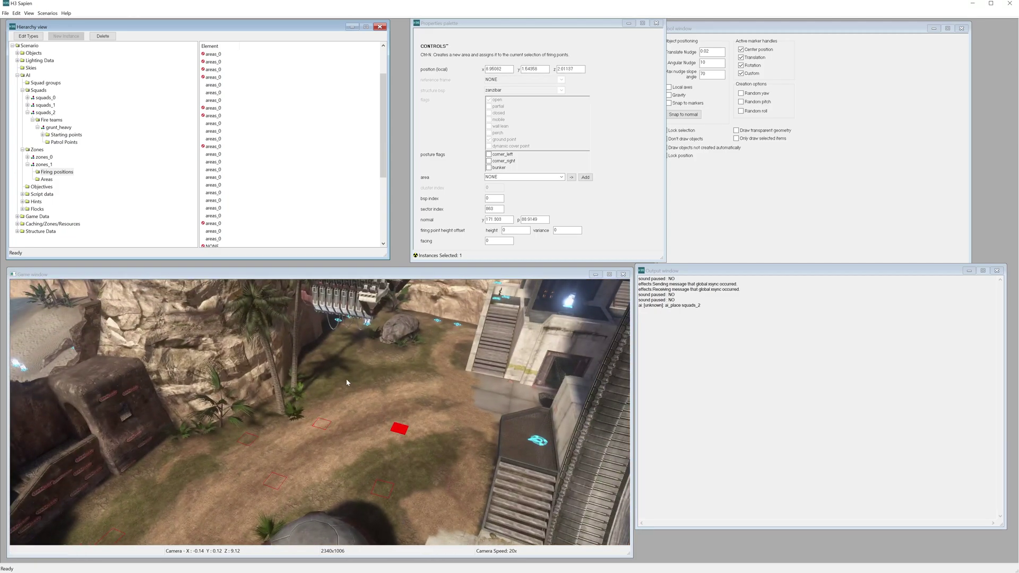
middle_click_drag(373, 412, 443, 392)
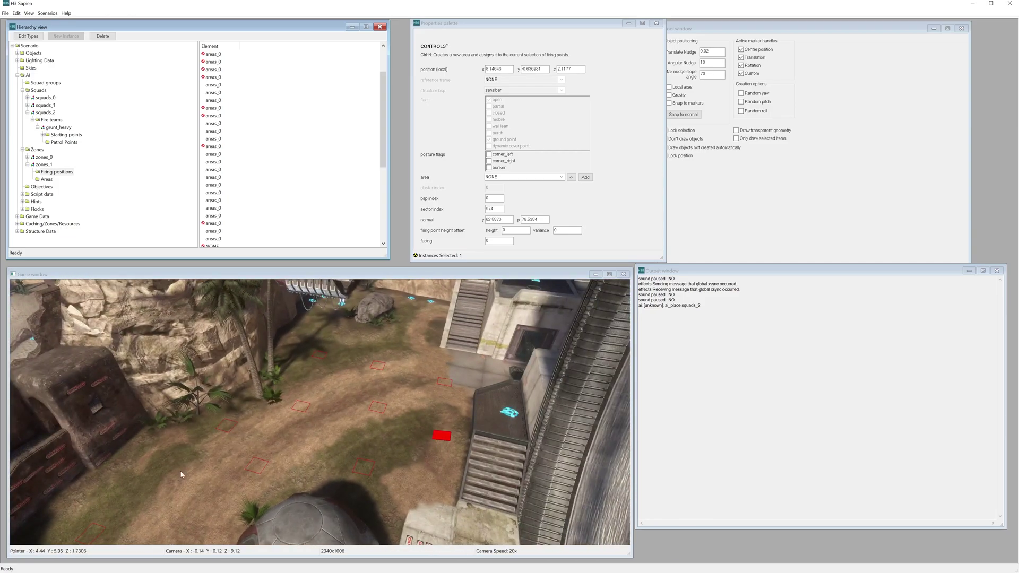
Set the initial zone of squads_2 to zones_1.
left_click(51, 105)
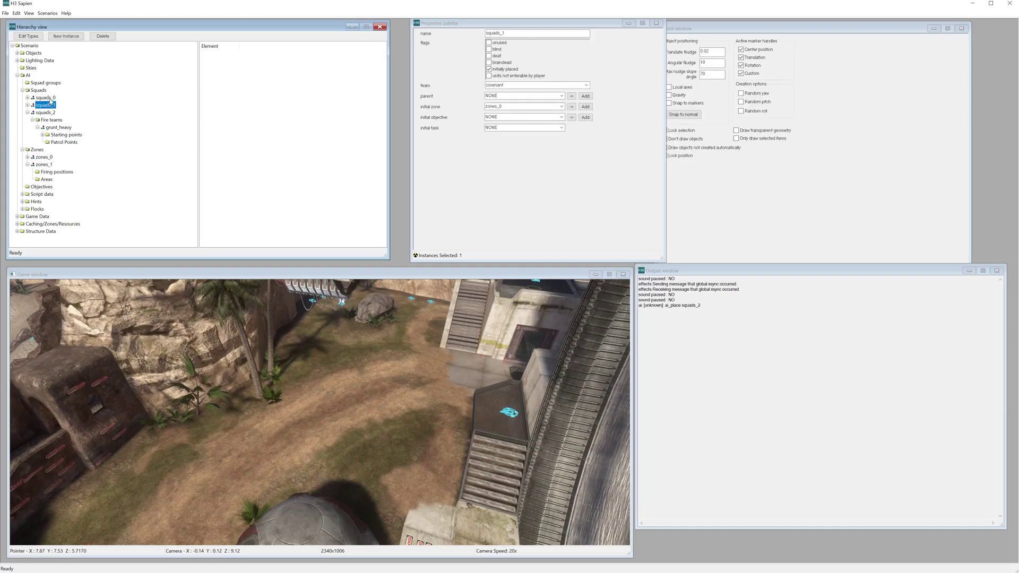
left_click(45, 112)
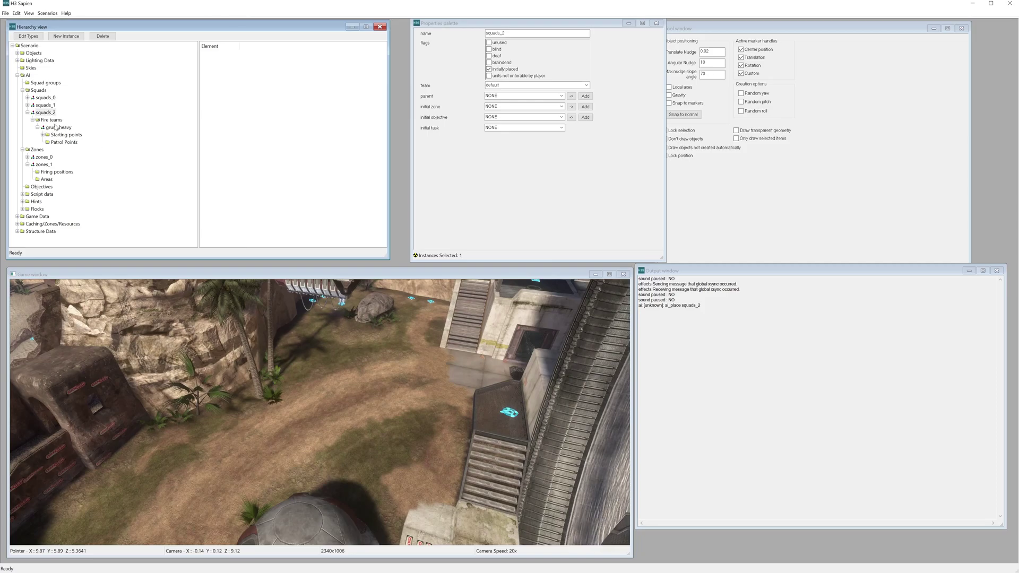
left_click(58, 128)
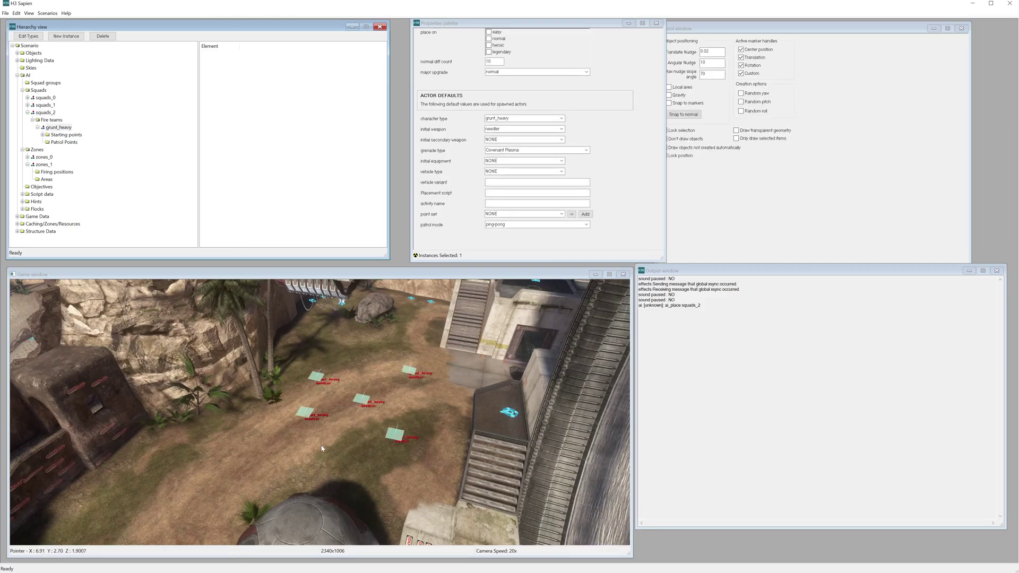
middle_click_drag(317, 450, 319, 449)
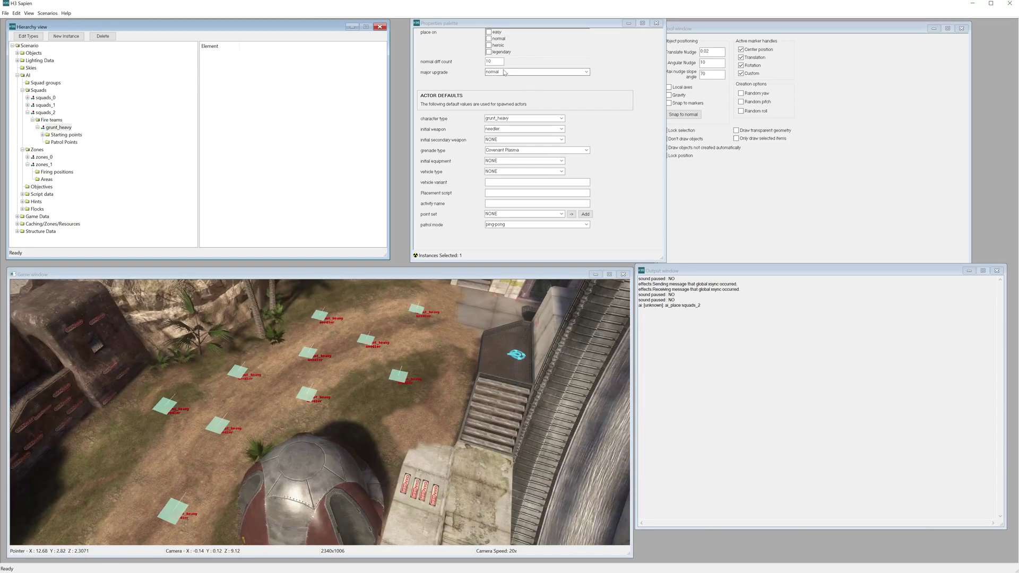
double_click(490, 61)
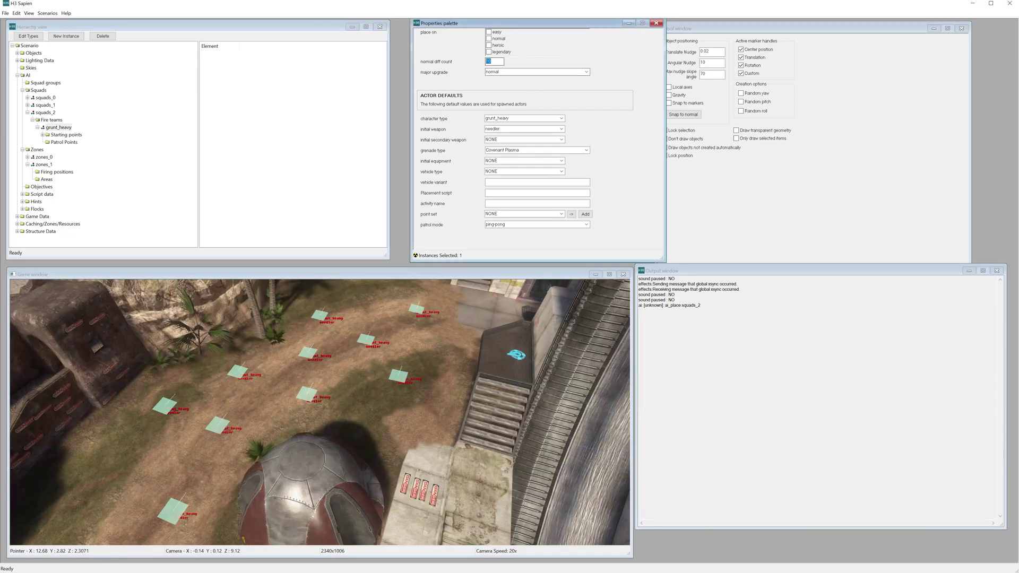
left_click(54, 128)
left_click(45, 112)
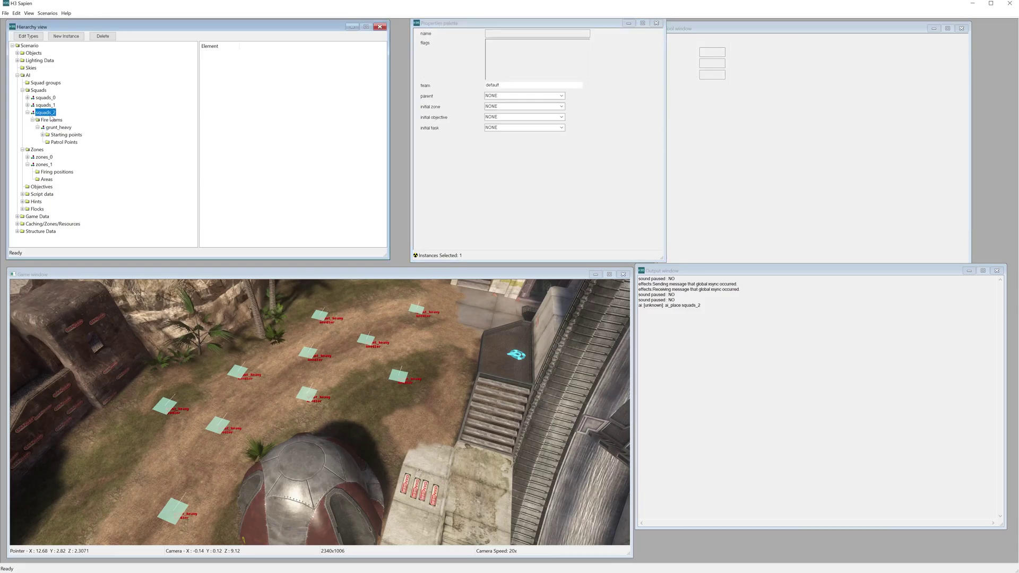
left_click(514, 107)
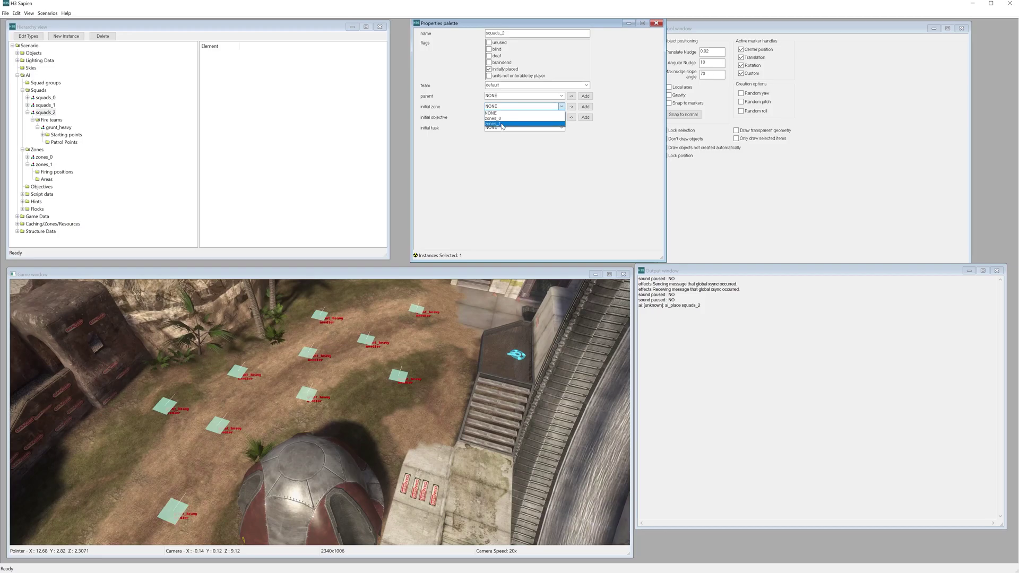
left_click(502, 124)
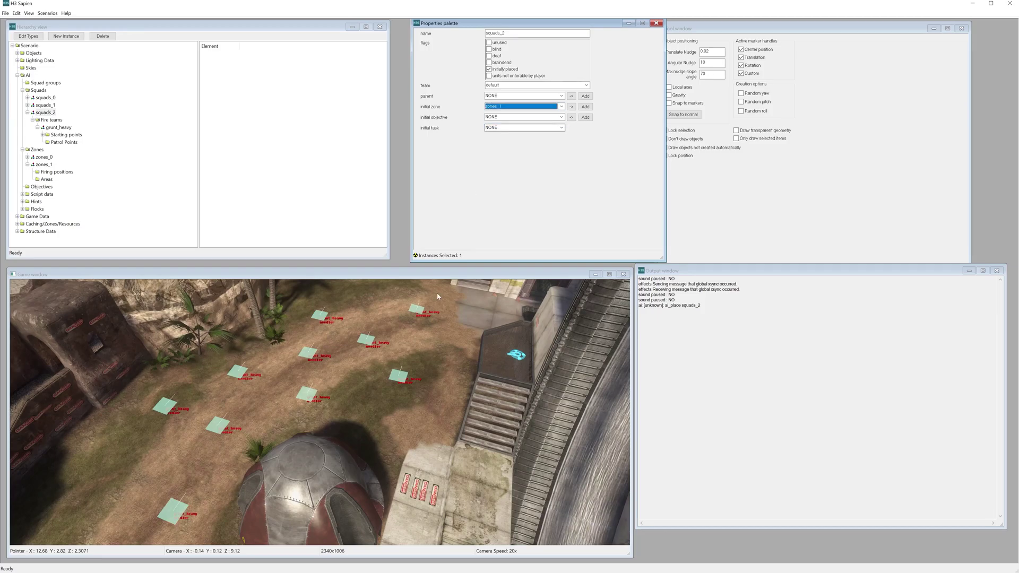
middle_click_drag(462, 478, 380, 447)
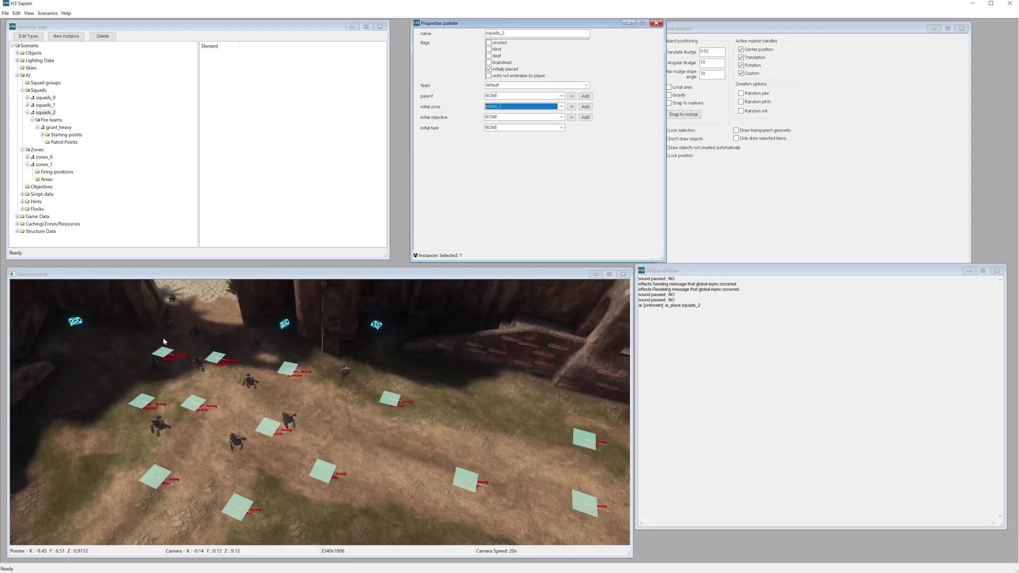
middle_click_drag(164, 343, 237, 349)
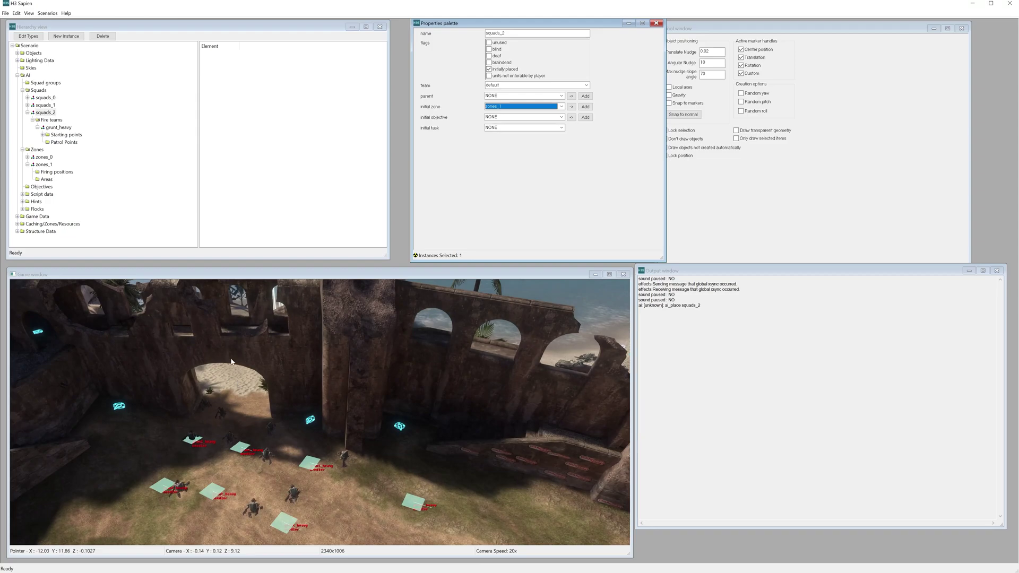
Assign all zones_1 firing positions that have no area to a new area, areas_1.
left_click(53, 173)
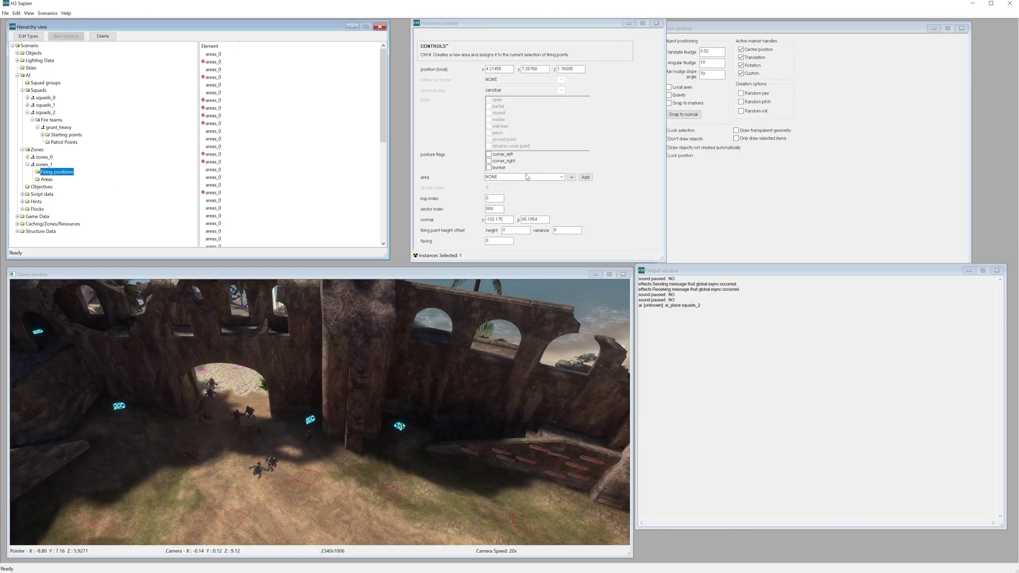
scroll(229, 175, "down", 6)
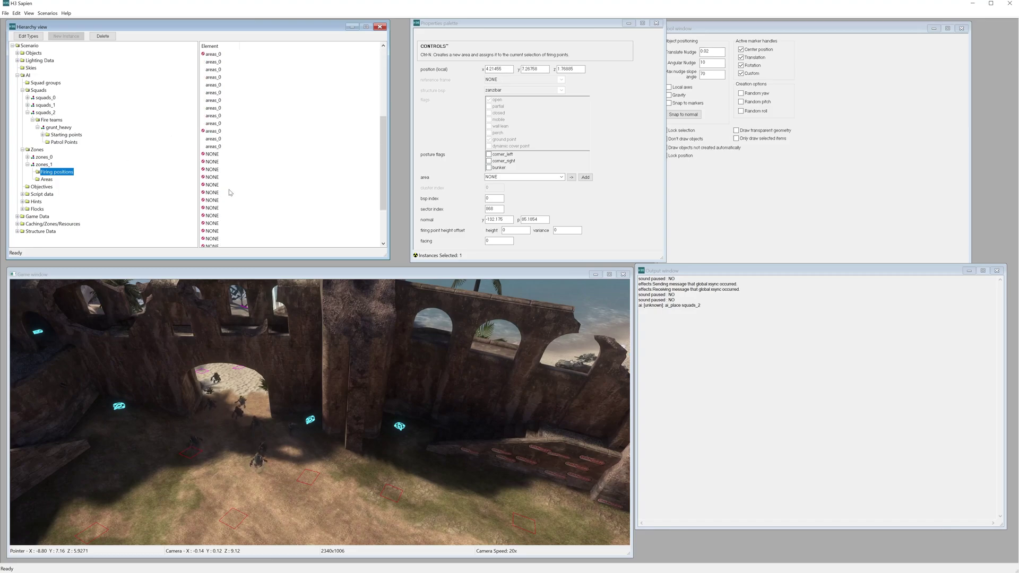
left_click(214, 158)
scroll(225, 183, "down", 3)
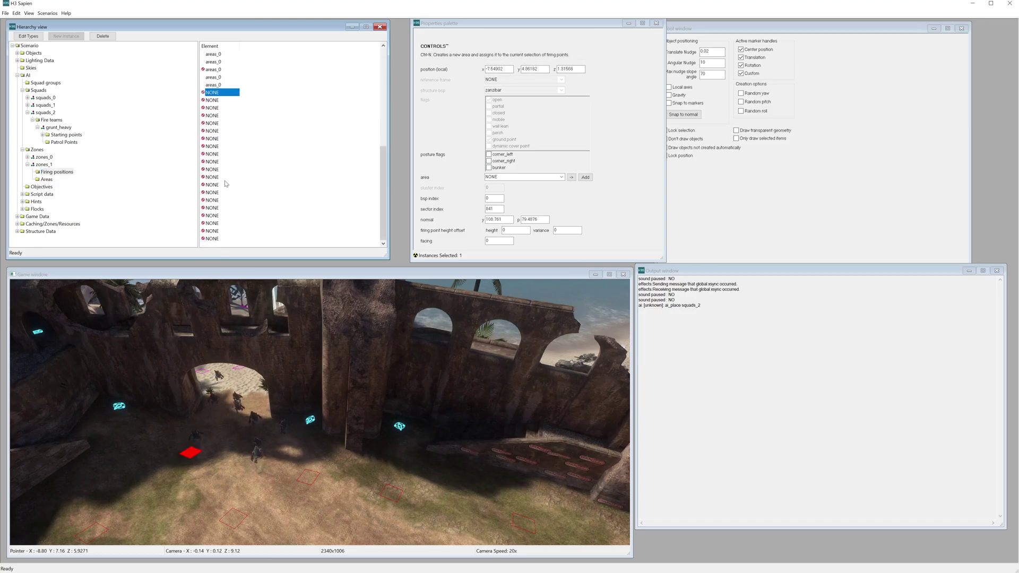
left_click(212, 239, "shift")
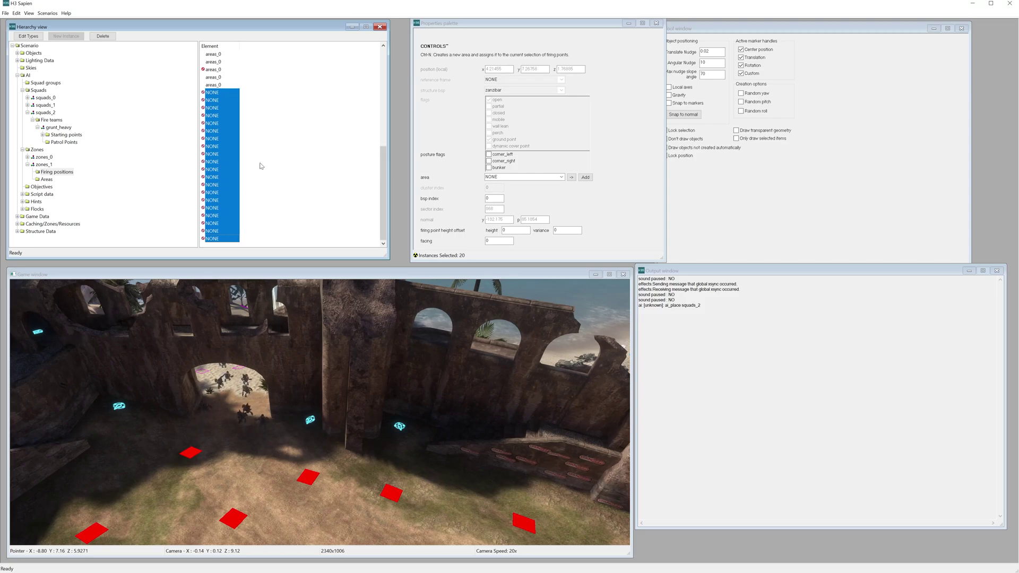
key("ctrl+n")
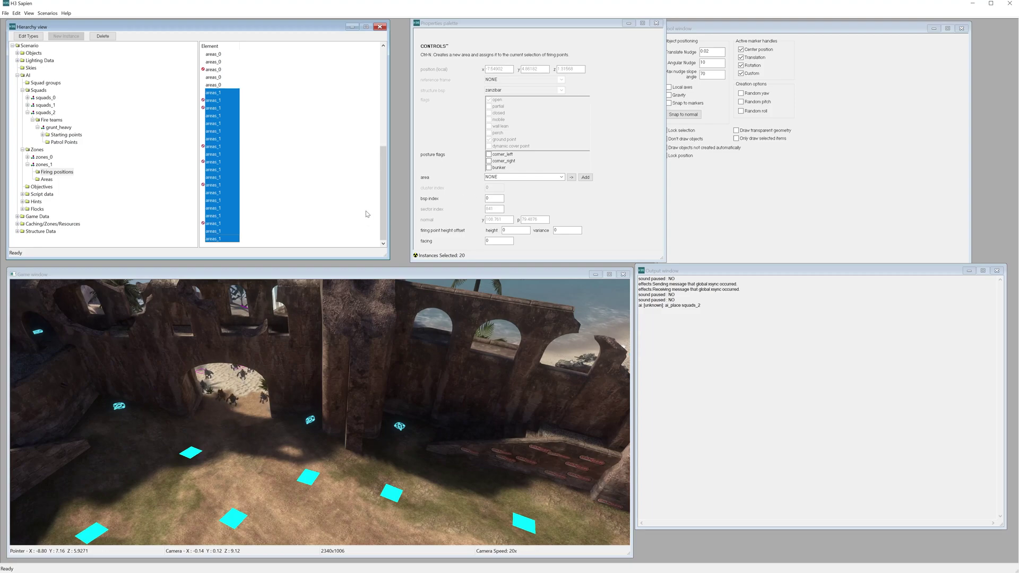
left_click(523, 180)
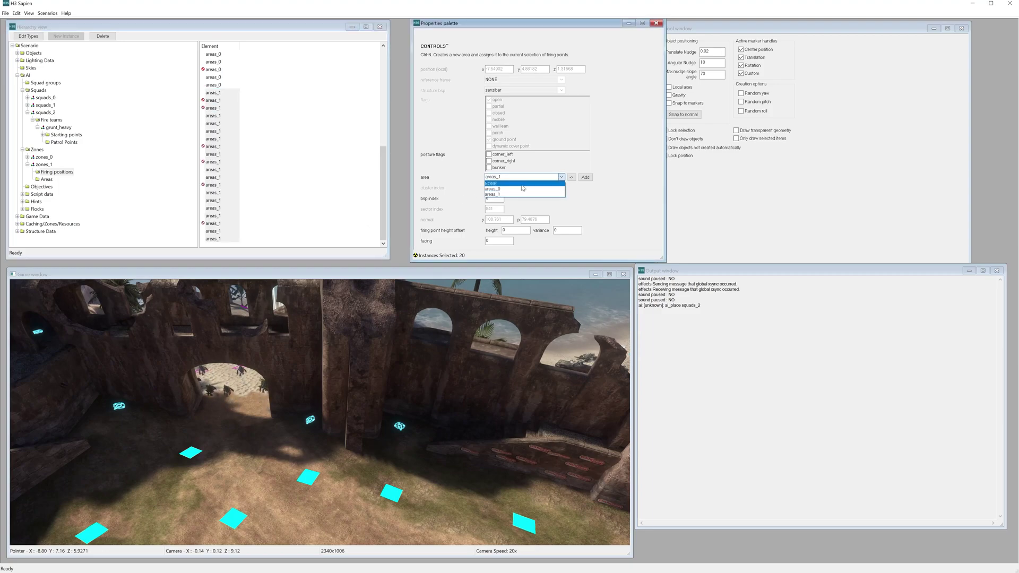
left_click(552, 195)
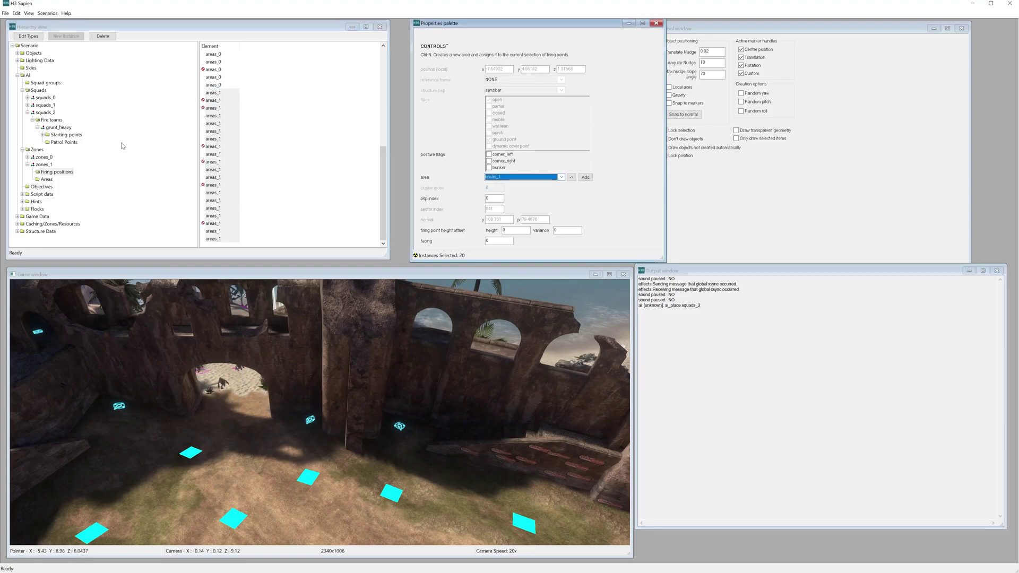
Reset the map and watch from above how the grunts move between the firing positions in the clearing.
left_click(53, 15)
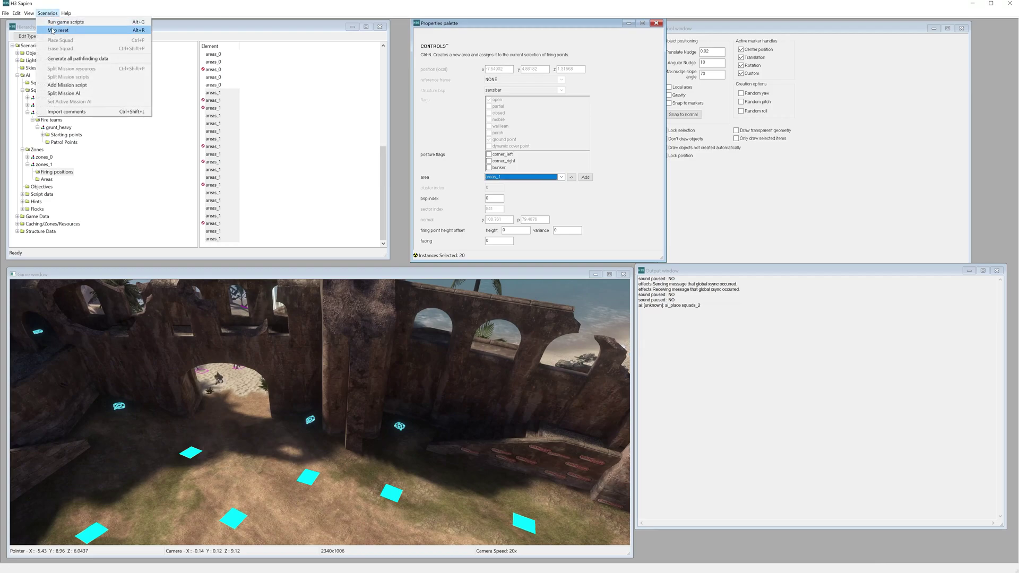
left_click(60, 30)
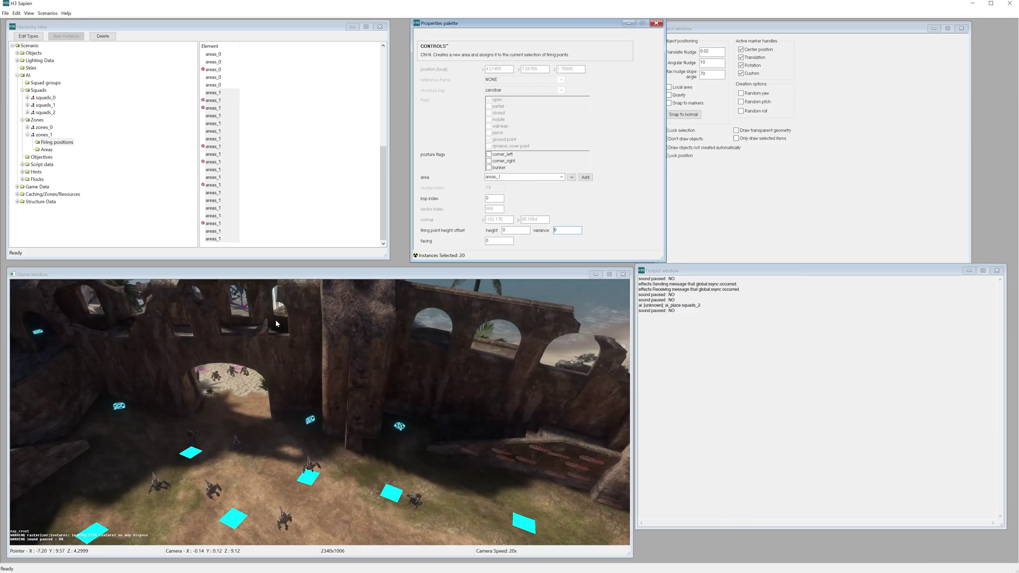
middle_click_drag(276, 324, 594, 462)
key("w")
key("a")
key("d")
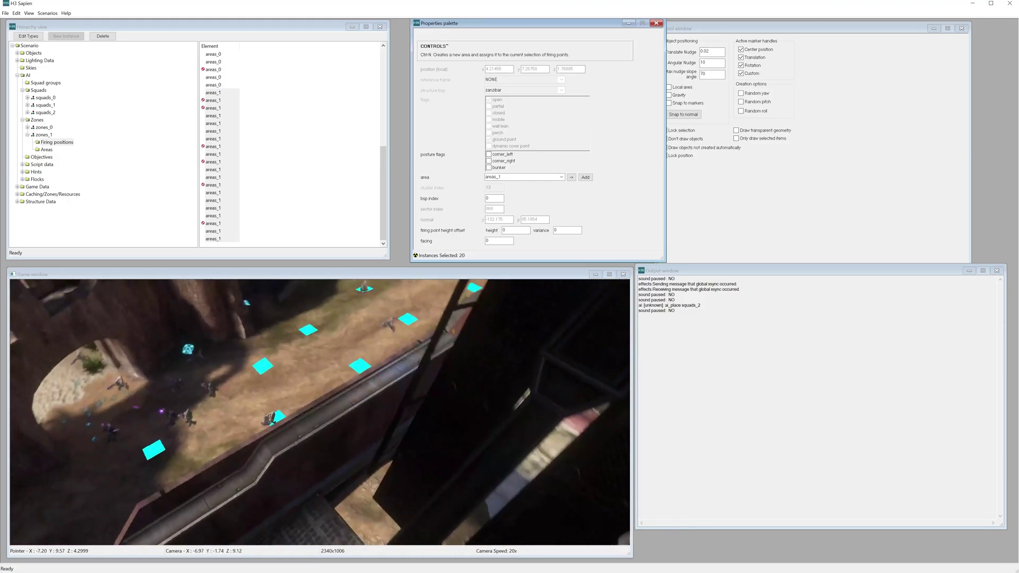
middle_click_drag(398, 418, 276, 323)
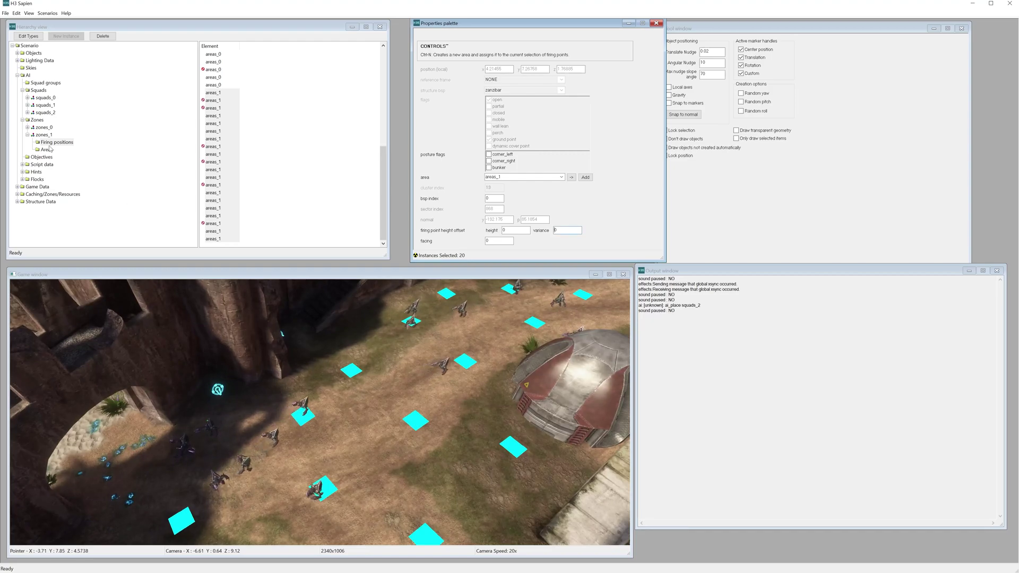
Set the team of squads_2 to covenant and check the team of squads_1 and squads_0.
left_click(42, 113)
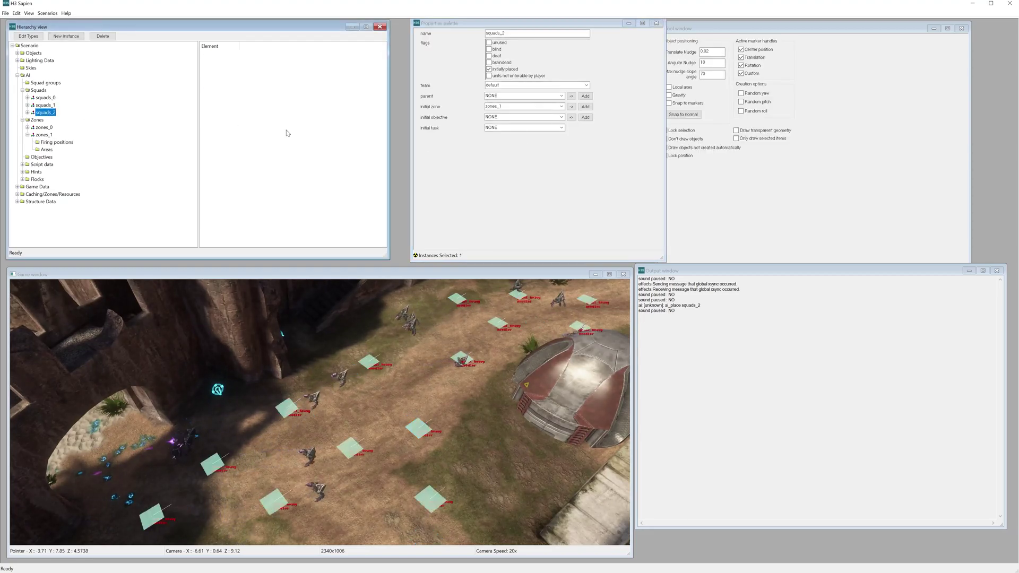
left_click(499, 86)
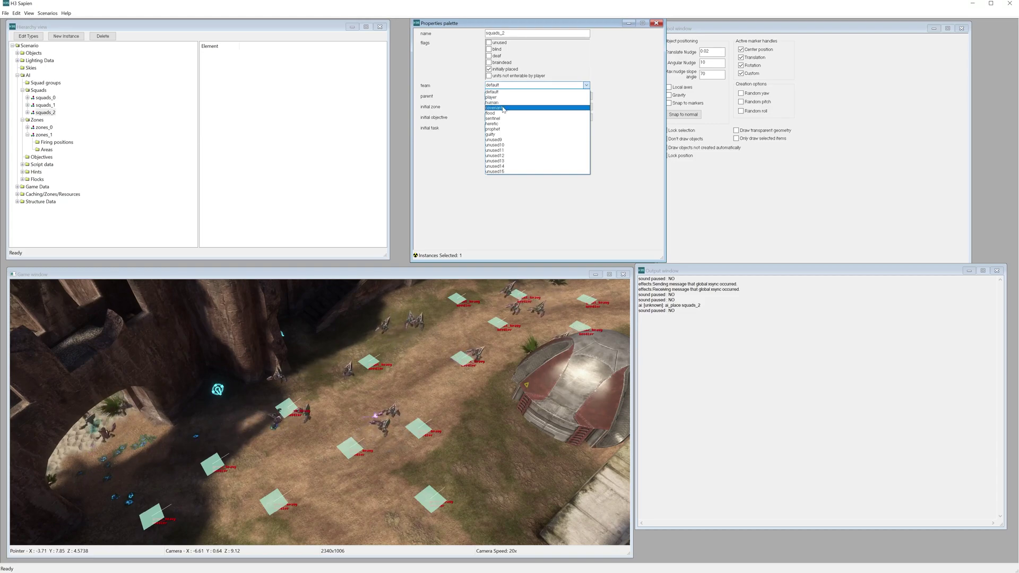
left_click(503, 109)
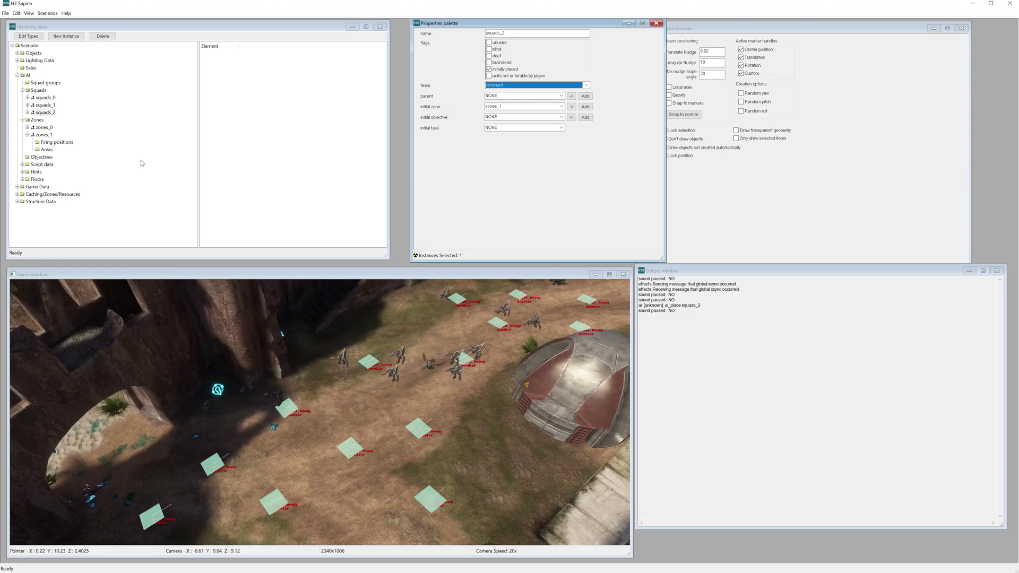
left_click(41, 106)
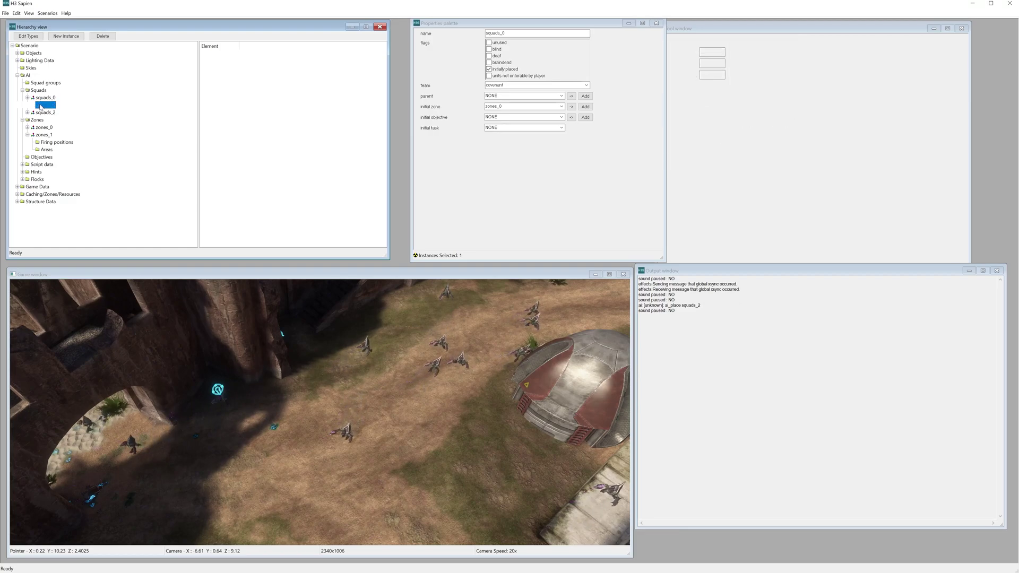
left_click(47, 99)
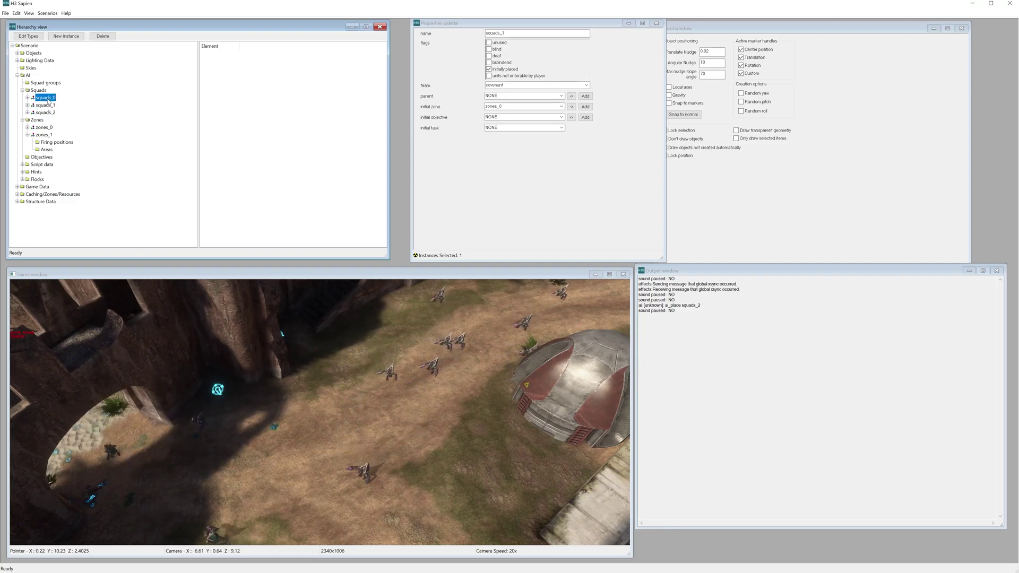
Reset the map again and follow the grunts from above along the dirt track past the domed structure.
left_click(47, 13)
left_click(53, 33)
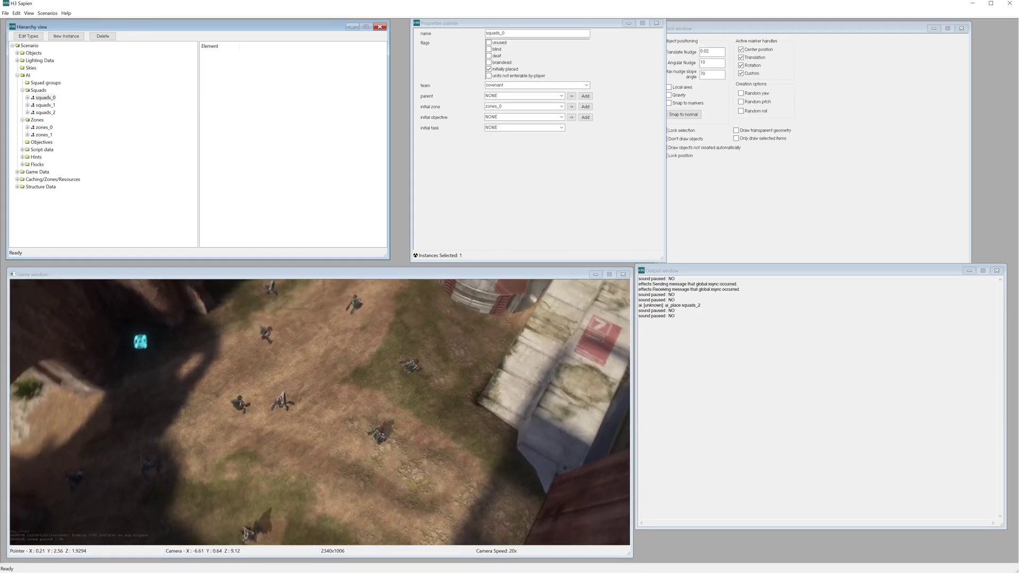
middle_click_drag(320, 412, 122, 425)
key("w")
key("w")
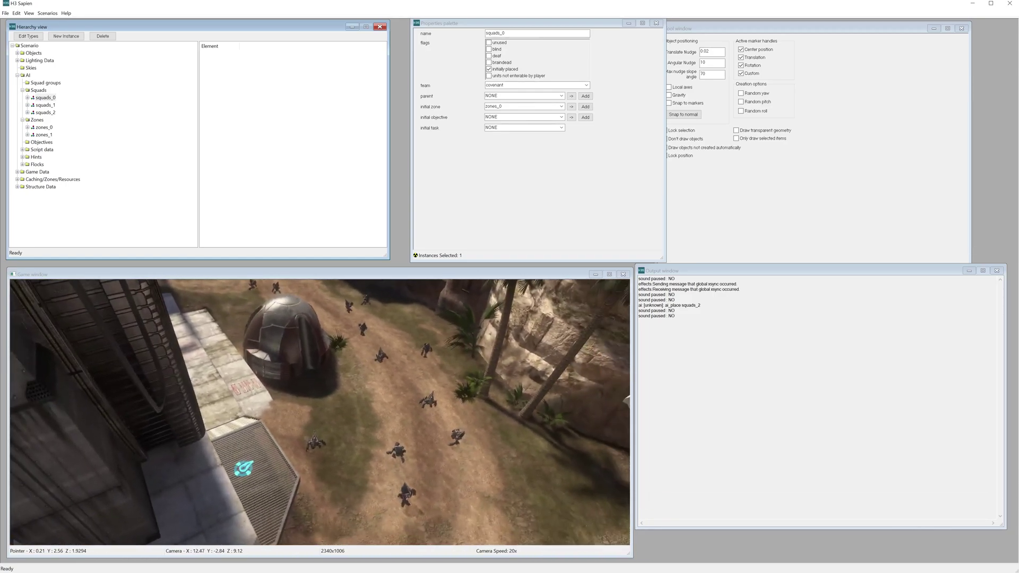